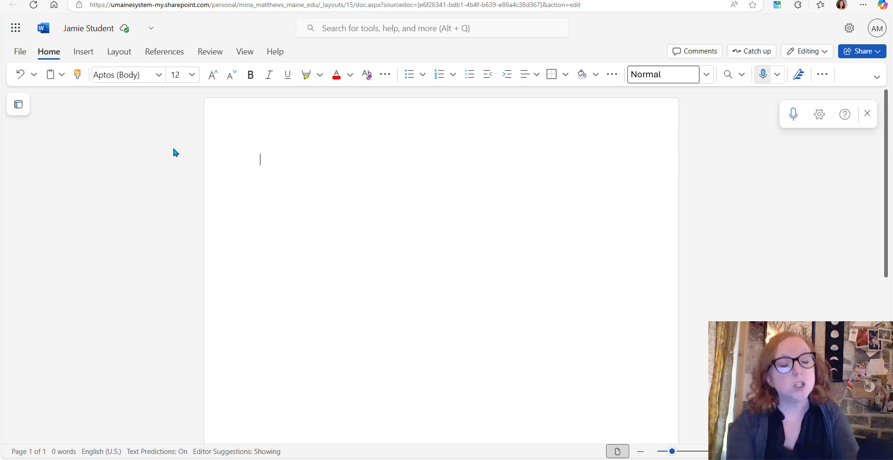
Set the paragraph spacing after to 0 pt and the line spacing to Double in the paragraph options
{"action": "left_click", "coordinate": [119, 51]}
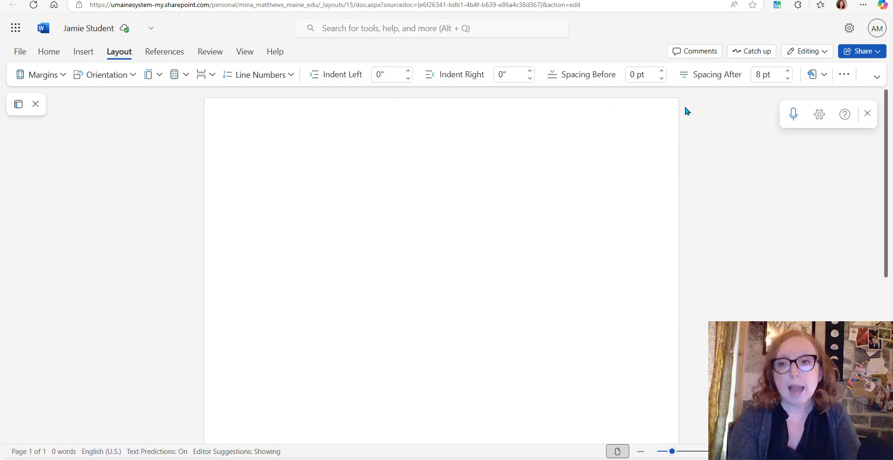
{"action": "left_click", "coordinate": [844, 75]}
{"action": "left_click", "coordinate": [832, 115]}
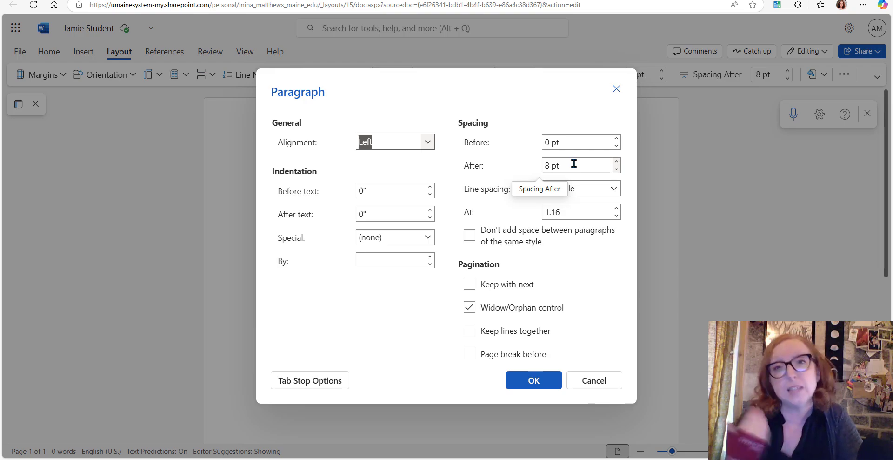
{"action": "left_click", "coordinate": [616, 169]}
{"action": "left_click", "coordinate": [617, 169]}
{"action": "left_click", "coordinate": [616, 170]}
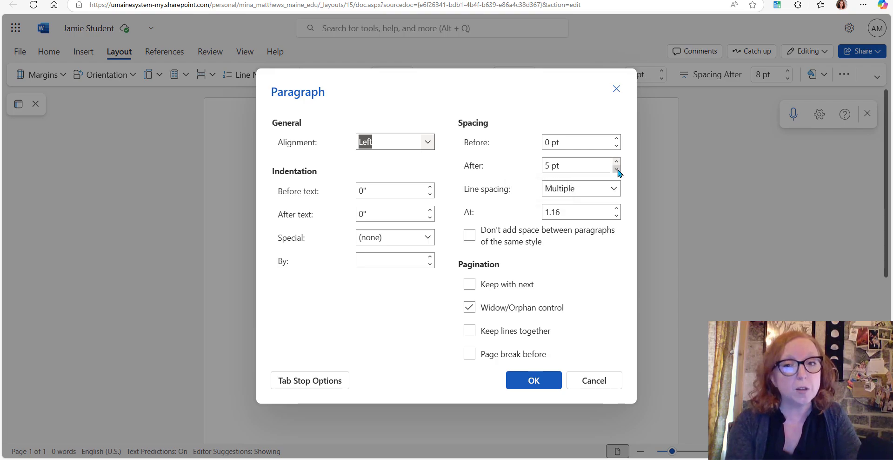
{"action": "left_click", "coordinate": [617, 169]}
{"action": "left_click", "coordinate": [617, 170]}
{"action": "left_click", "coordinate": [616, 169]}
{"action": "left_click", "coordinate": [616, 169]}
{"action": "left_click", "coordinate": [617, 169]}
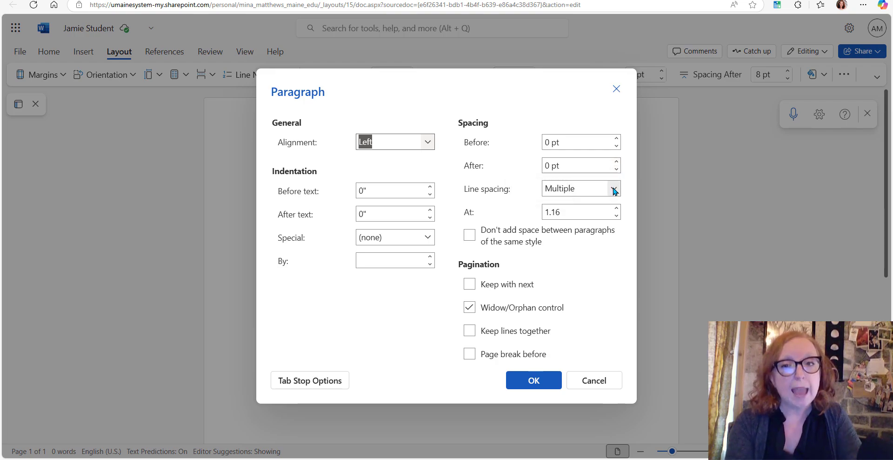
{"action": "left_click", "coordinate": [614, 189]}
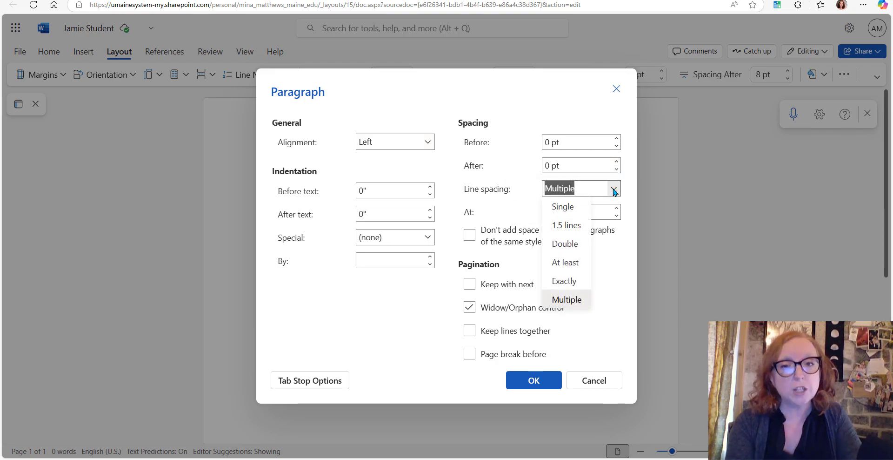
{"action": "left_click", "coordinate": [559, 242]}
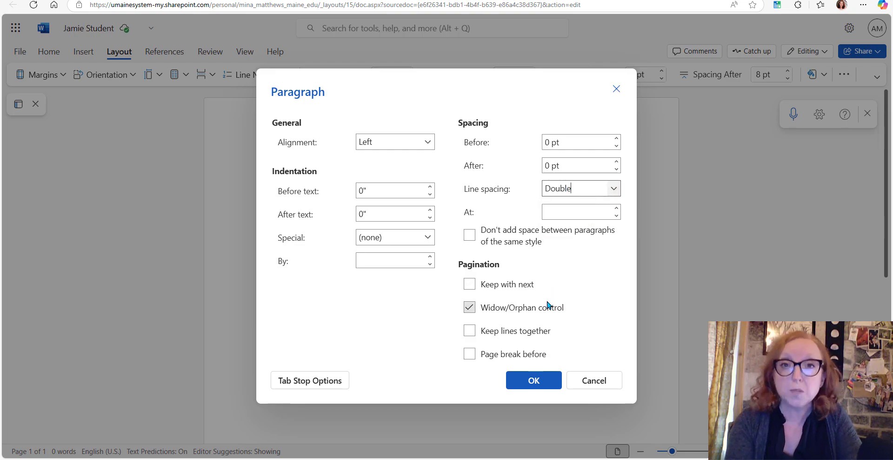
{"action": "left_click", "coordinate": [533, 389]}
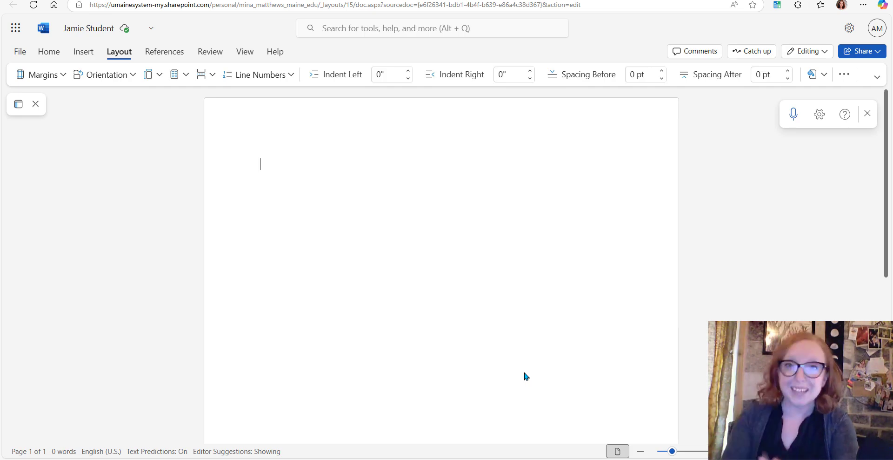
Enter the student's full name on the first line and the professor's title and name on the second
{"action": "type", "text": "J"}
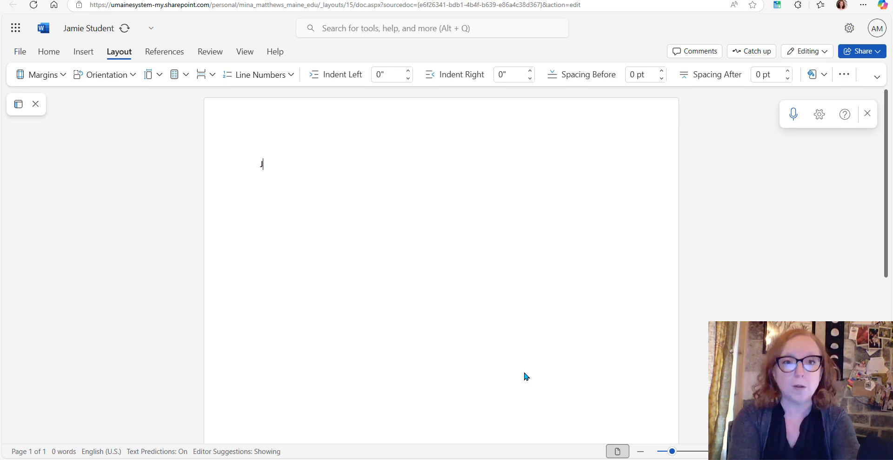
{"action": "type", "text": "amie Student"}
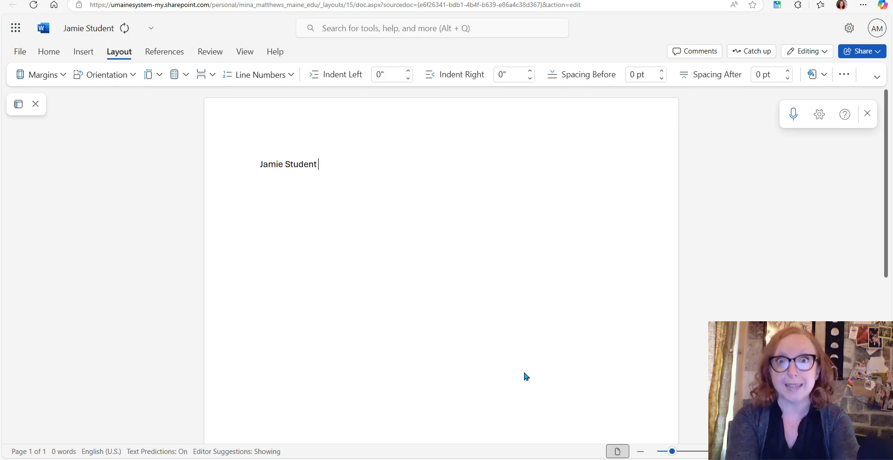
{"action": "key", "text": "Return"}
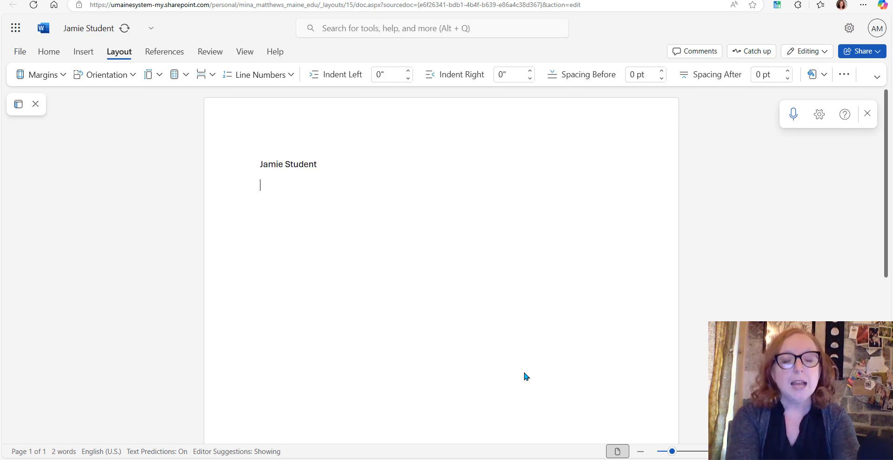
{"action": "type", "text": "P"}
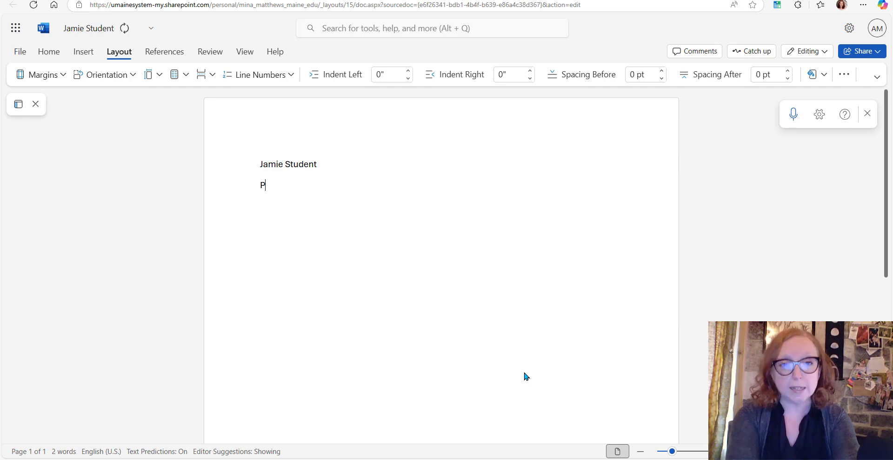
{"action": "type", "text": "rofessor Reboot"}
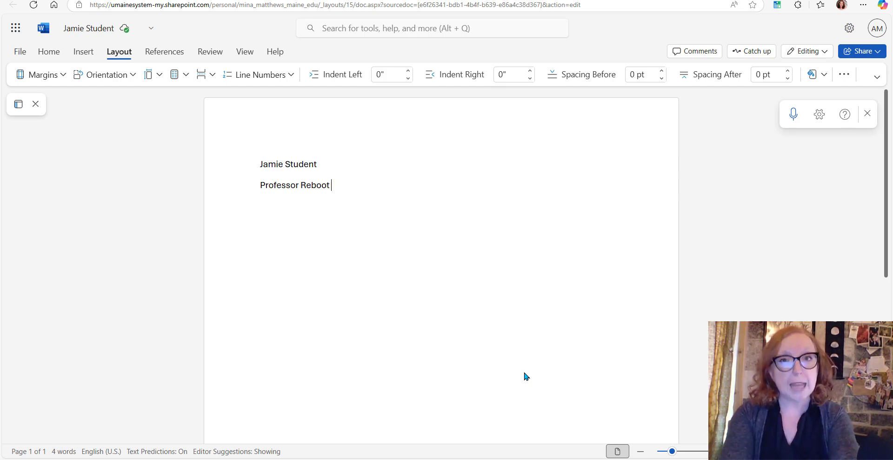
{"action": "key", "text": "Return"}
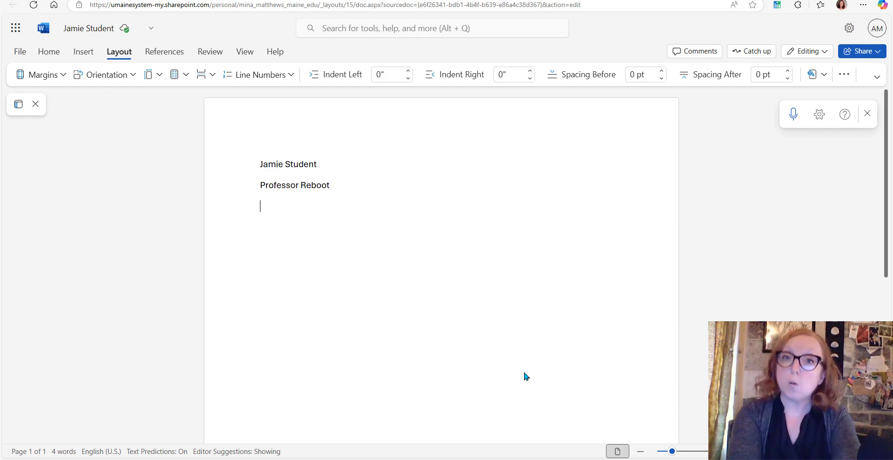
Add the course line "ENG101 English Composition" below the professor's name
{"action": "type", "text": "ENG"}
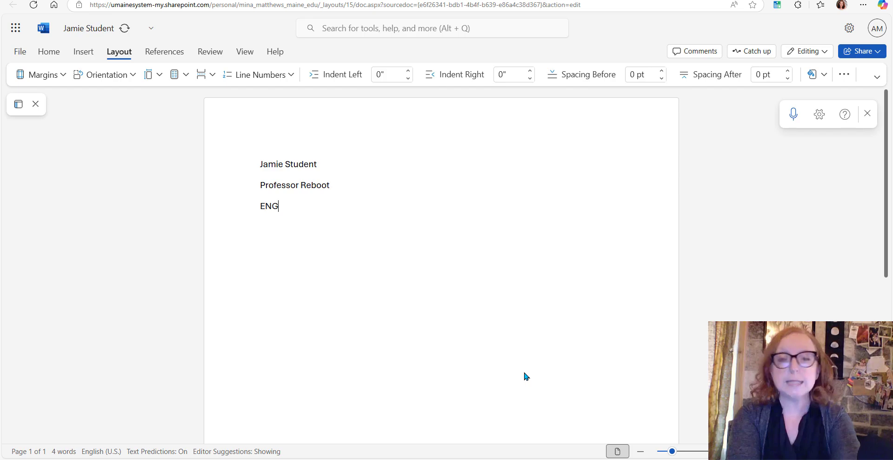
{"action": "type", "text": "101"}
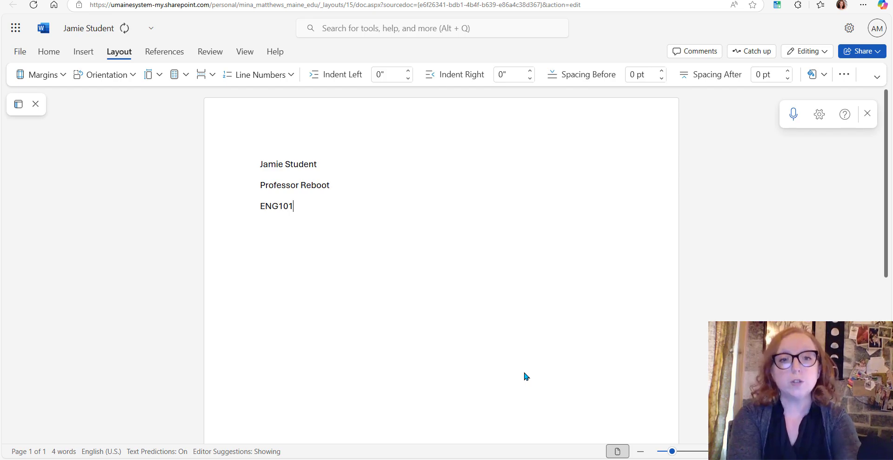
{"action": "type", "text": " English Composition"}
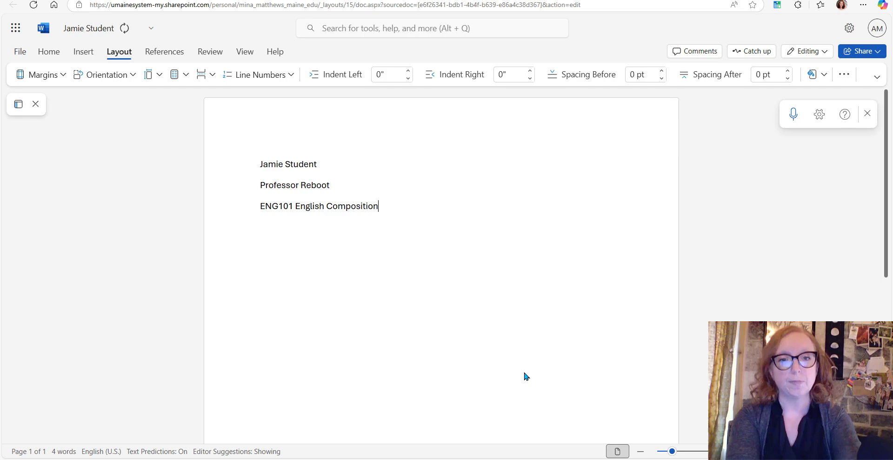
{"action": "key", "text": "Return"}
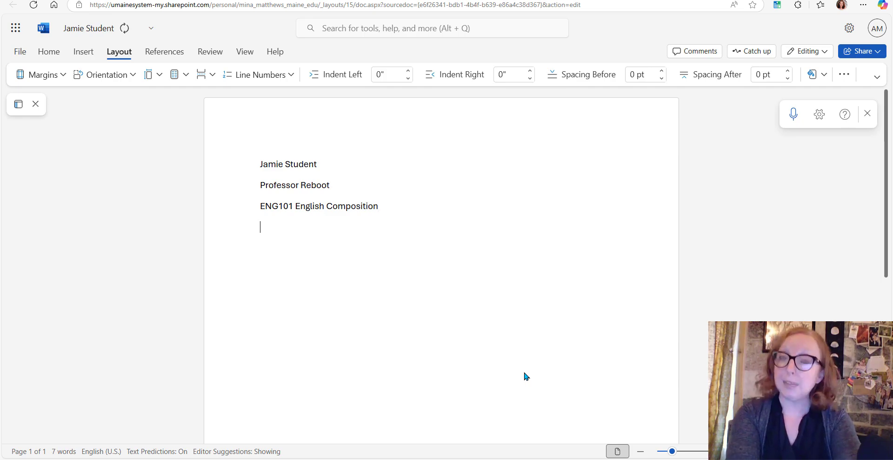
Enter the date "July 1, 2025" on the line below the course
{"action": "type", "text": "June"}
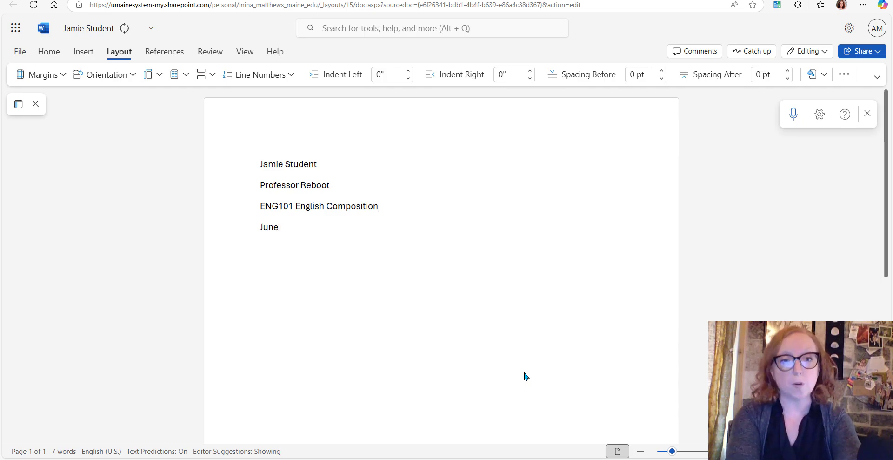
{"action": "key", "text": "BackSpace"}
{"action": "key", "text": "BackSpace"}
{"action": "key", "text": "BackSpace"}
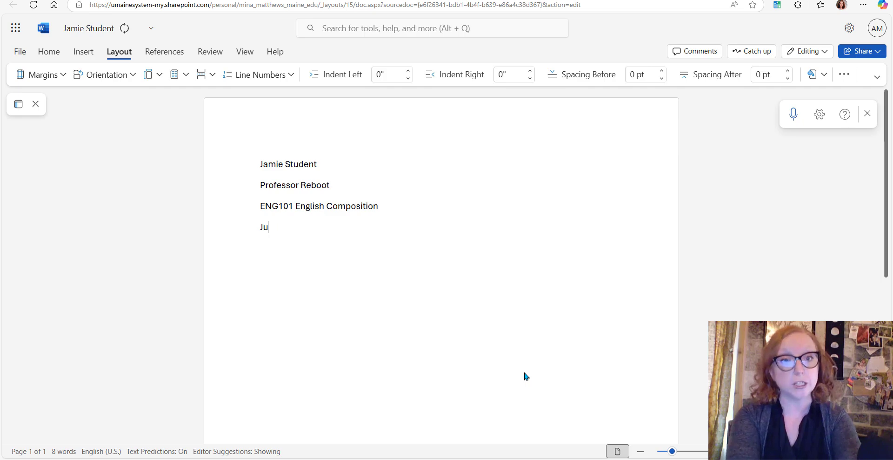
{"action": "type", "text": "ly 1, 2025"}
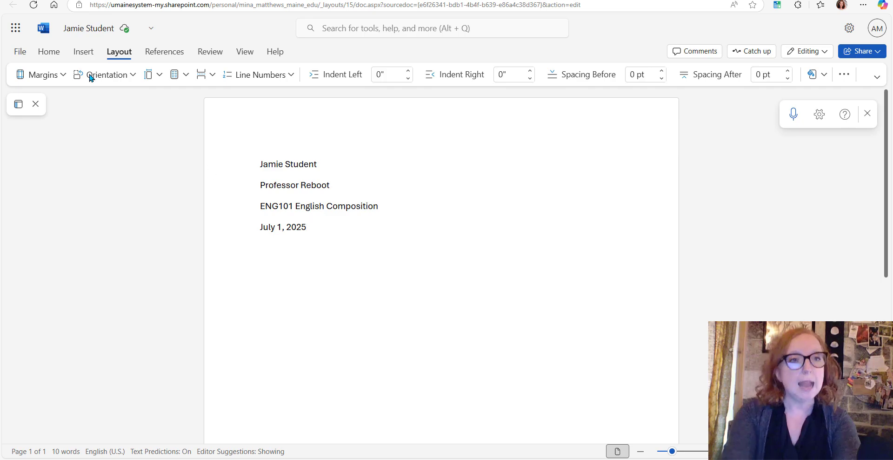
Change the font of all four heading lines to Times New Roman
{"action": "left_click", "coordinate": [51, 52]}
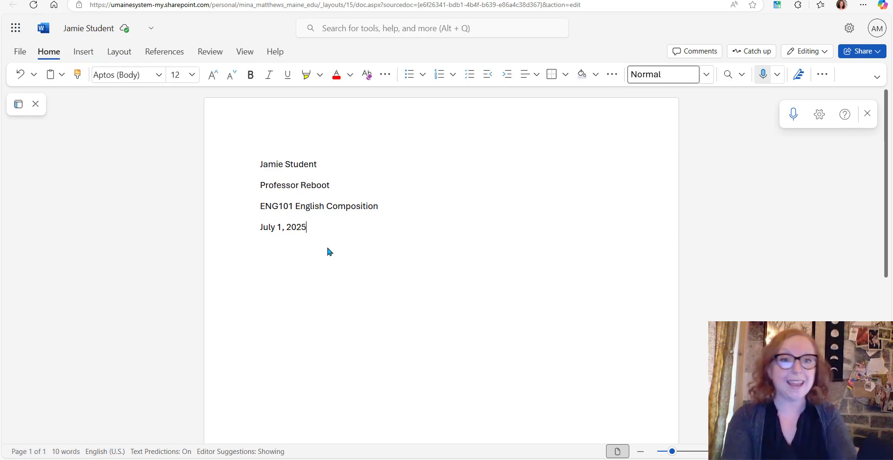
{"action": "left_click_drag", "start_coordinate": [321, 235], "coordinate": [173, 143]}
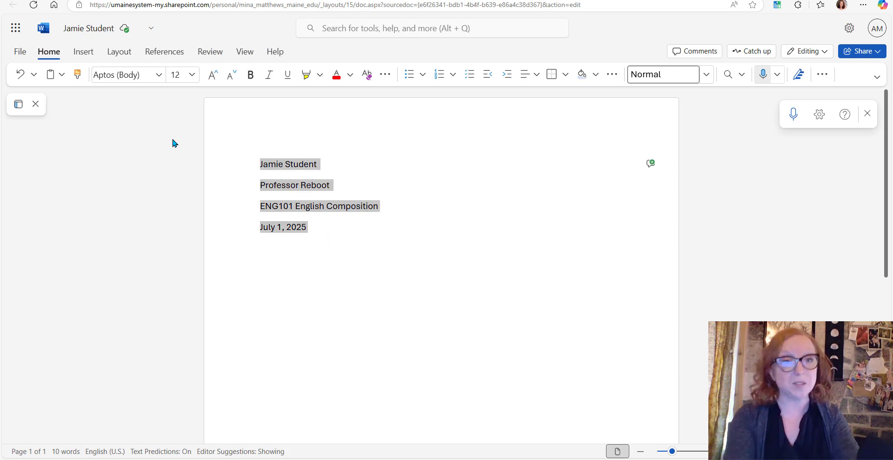
{"action": "left_click", "coordinate": [160, 74]}
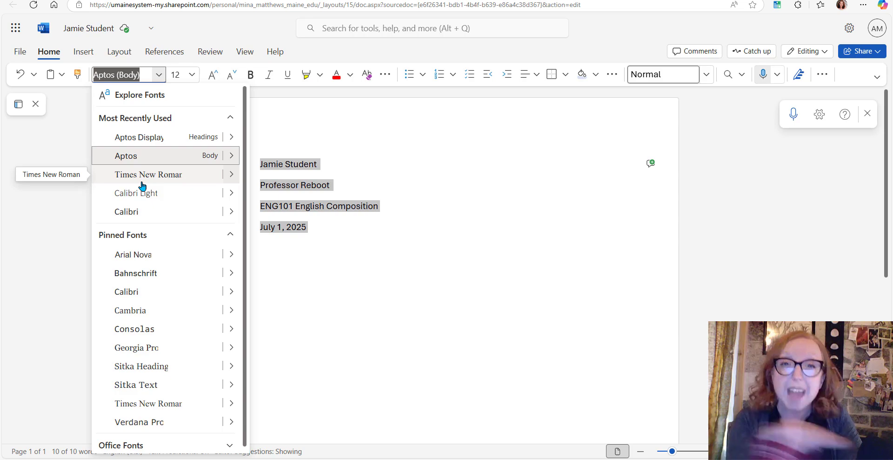
{"action": "left_click", "coordinate": [144, 181]}
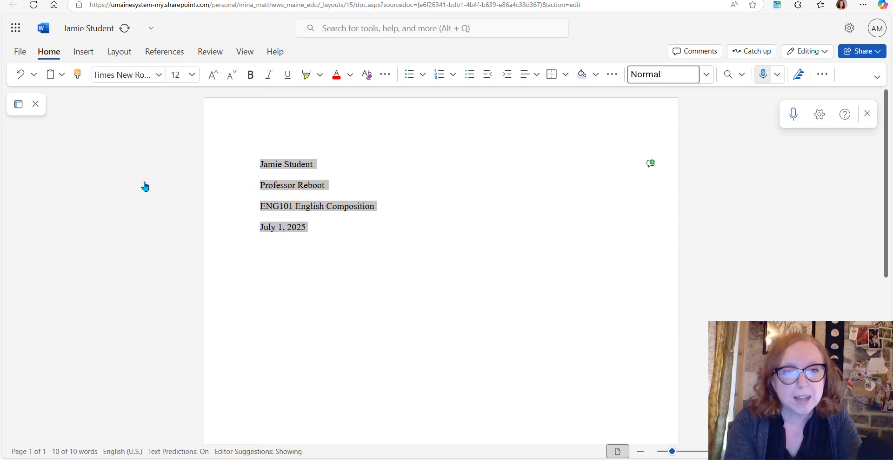
{"action": "left_click", "coordinate": [335, 231]}
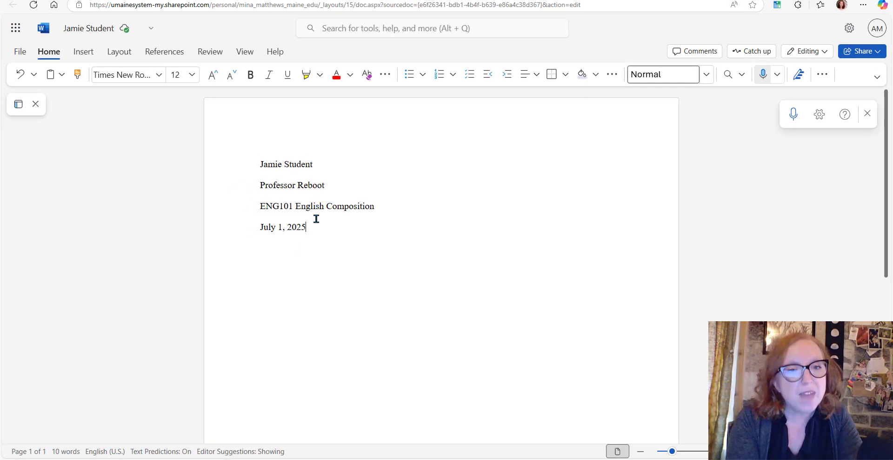
Switch the four heading lines back to the Aptos body font
{"action": "left_click_drag", "start_coordinate": [313, 227], "coordinate": [202, 157]}
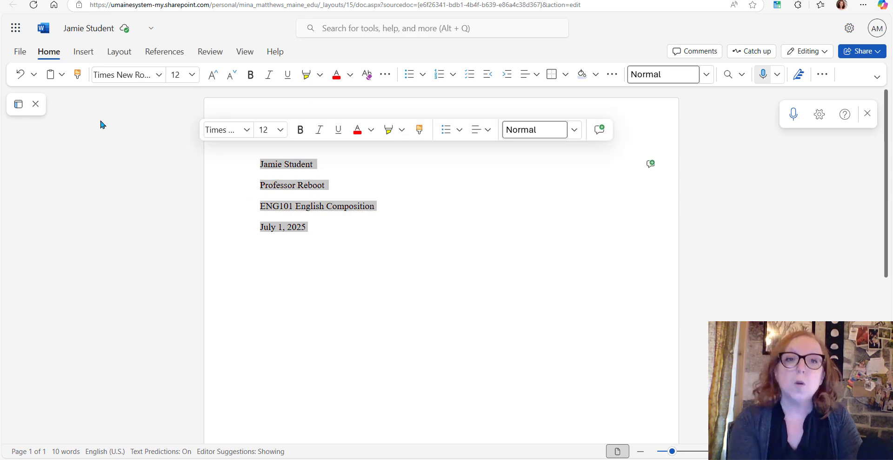
{"action": "left_click", "coordinate": [159, 76]}
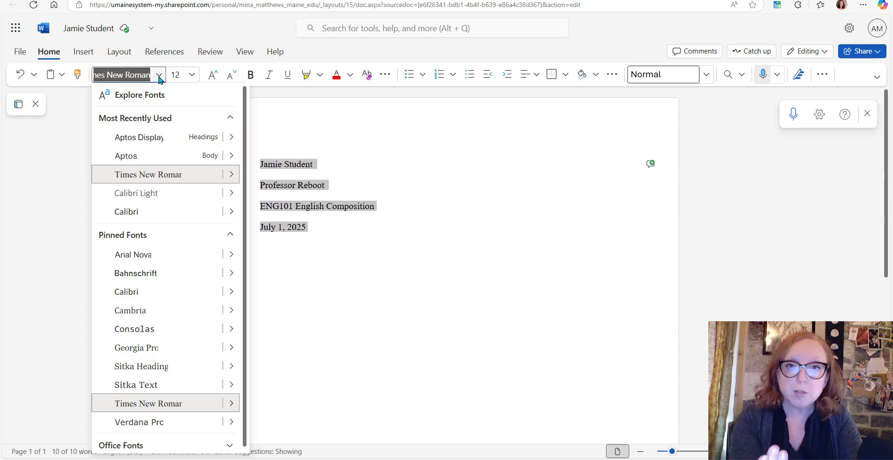
{"action": "left_click", "coordinate": [157, 155]}
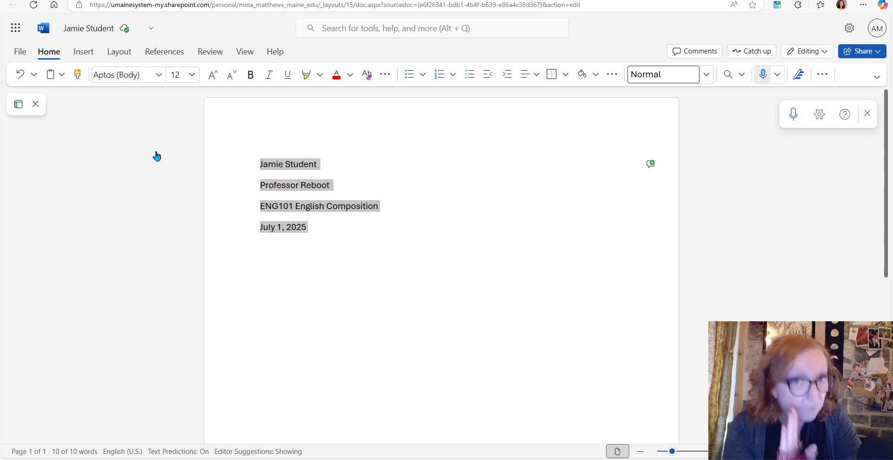
Add the title "How to Structure an MLA 9th Paper with" followed by the professor's name on a new line below the date
{"action": "left_click", "coordinate": [321, 236]}
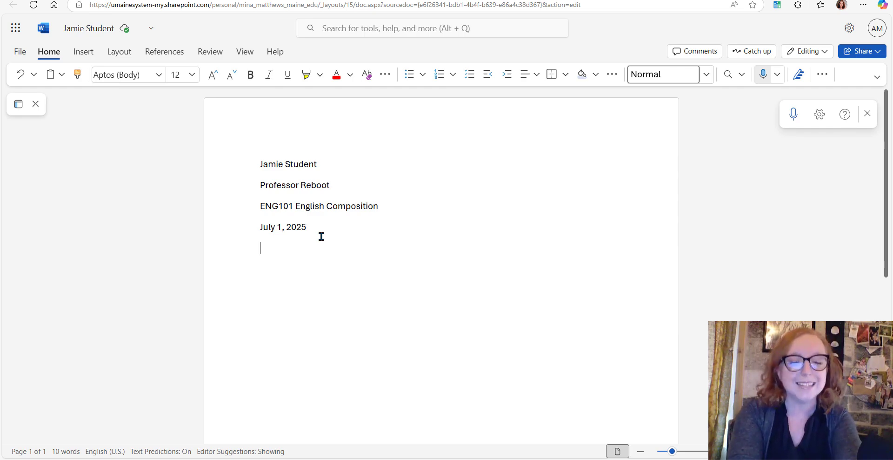
{"action": "type", "text": "How to Struc"}
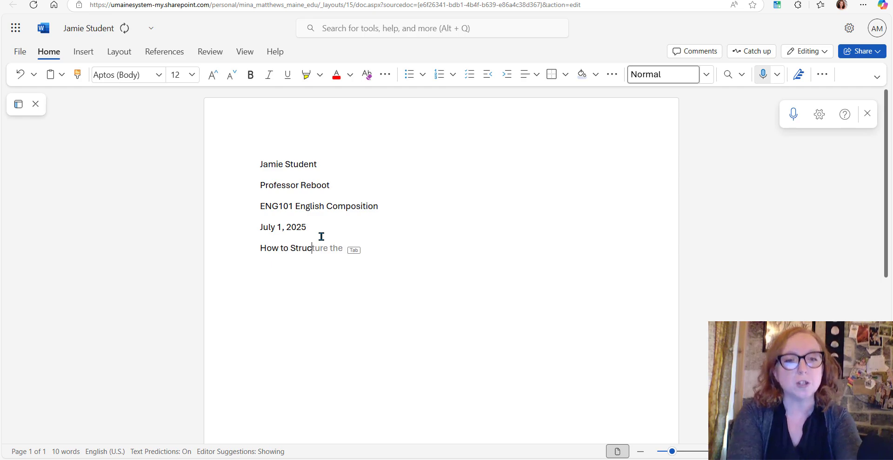
{"action": "type", "text": "ture an MLA "}
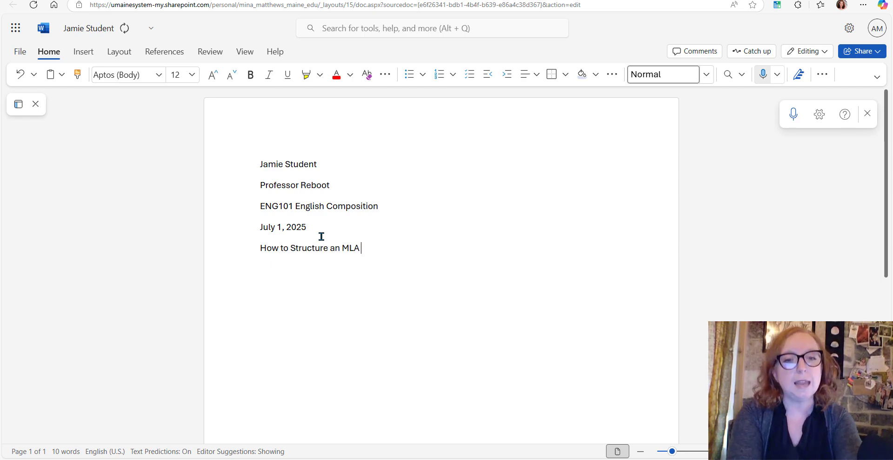
{"action": "type", "text": "9th Paper with "}
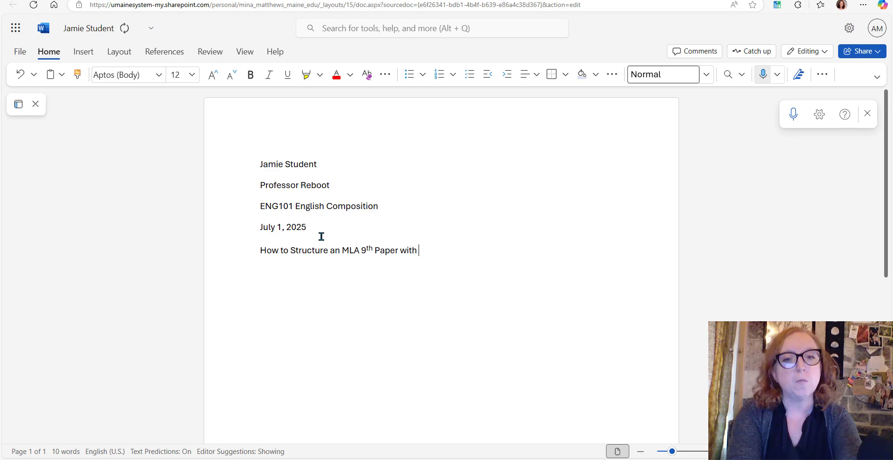
{"action": "type", "text": "Professor Re"}
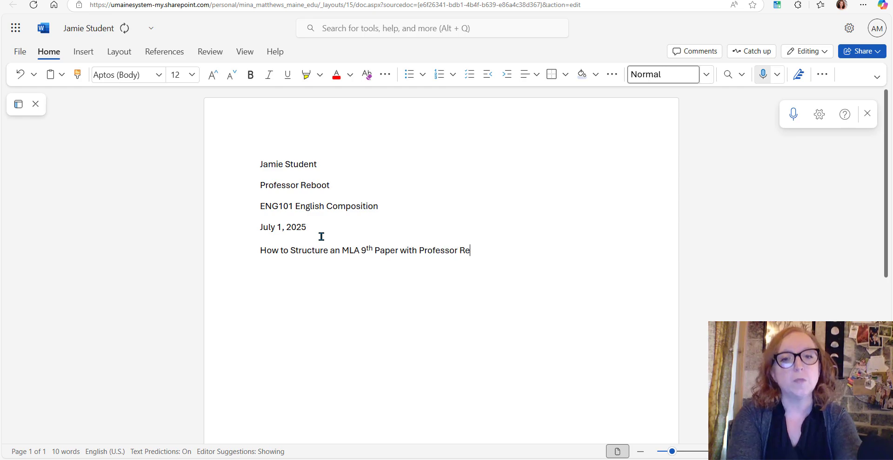
{"action": "type", "text": "boot"}
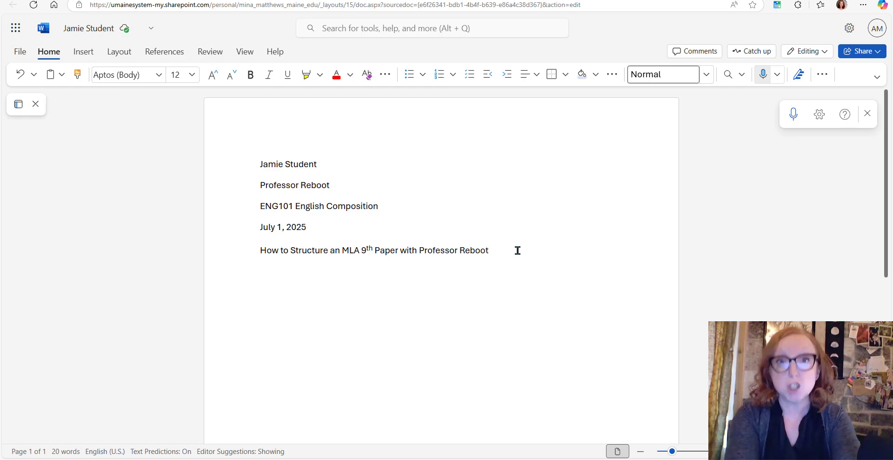
Start the body text with "Here" on a new line below the title and center the title line
{"action": "type", "text": "Here"}
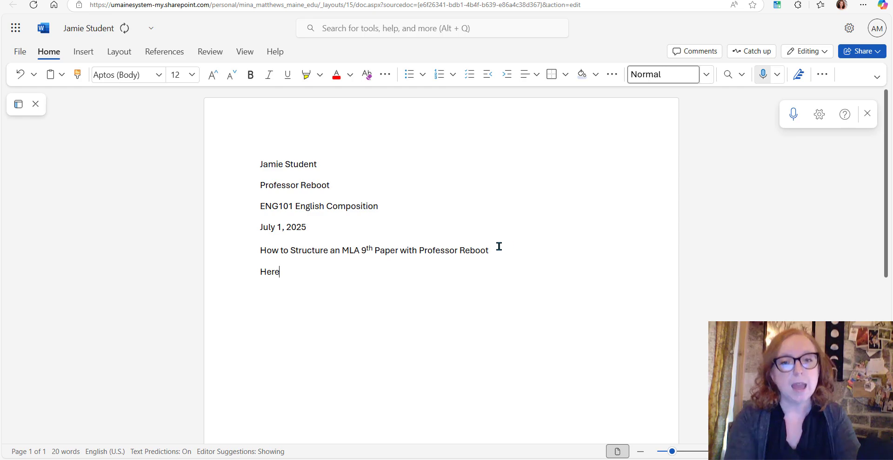
{"action": "left_click", "coordinate": [499, 250]}
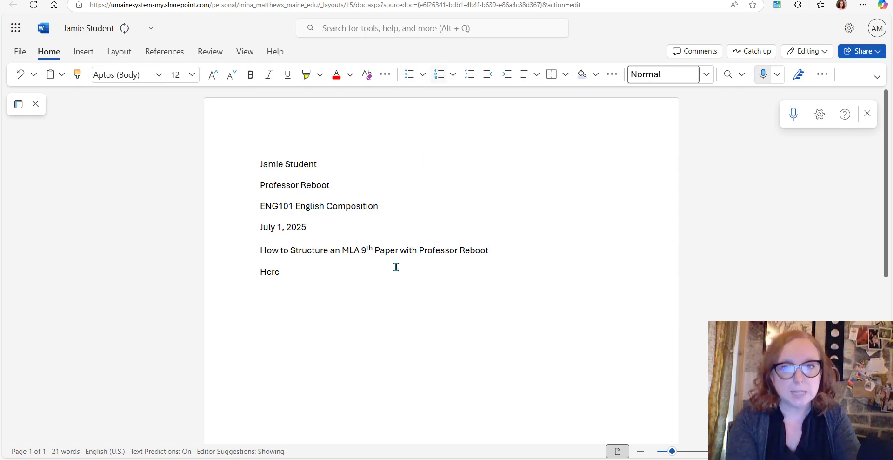
{"action": "left_click", "coordinate": [534, 77]}
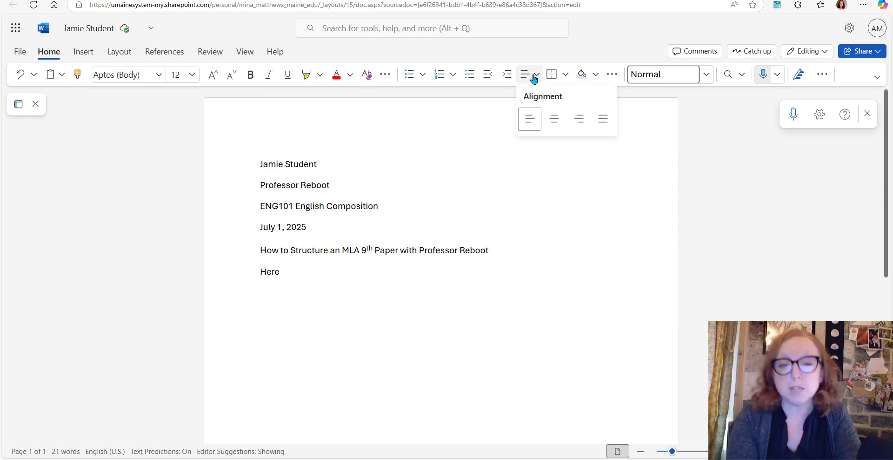
{"action": "left_click", "coordinate": [554, 122]}
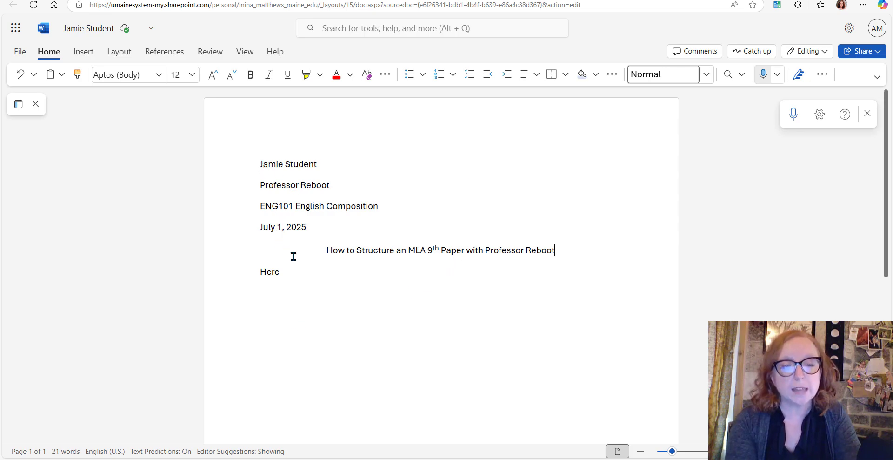
Complete the opening body sentence so it reads "Here we begin our paper with our first paragraph."
{"action": "left_click", "coordinate": [282, 272]}
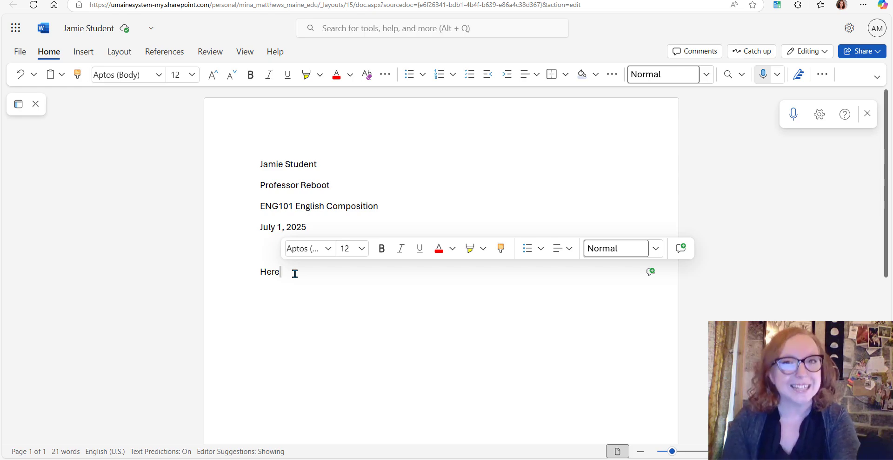
{"action": "type", "text": "w"}
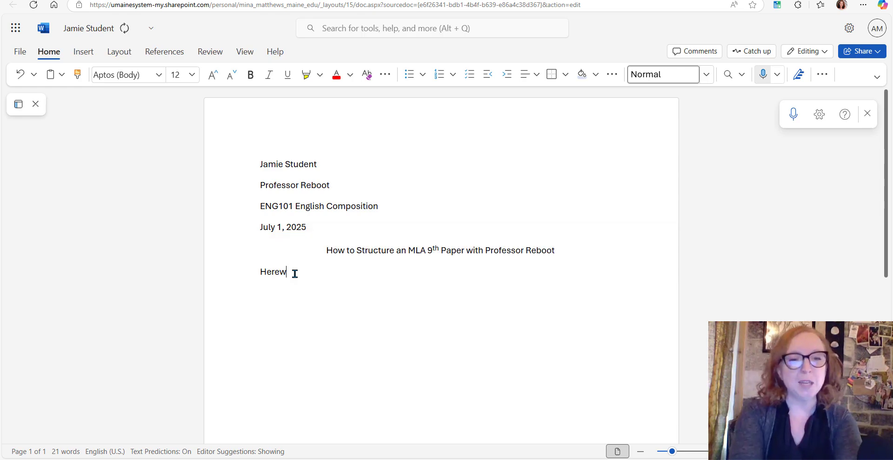
{"action": "type", "text": "e pegin our p"}
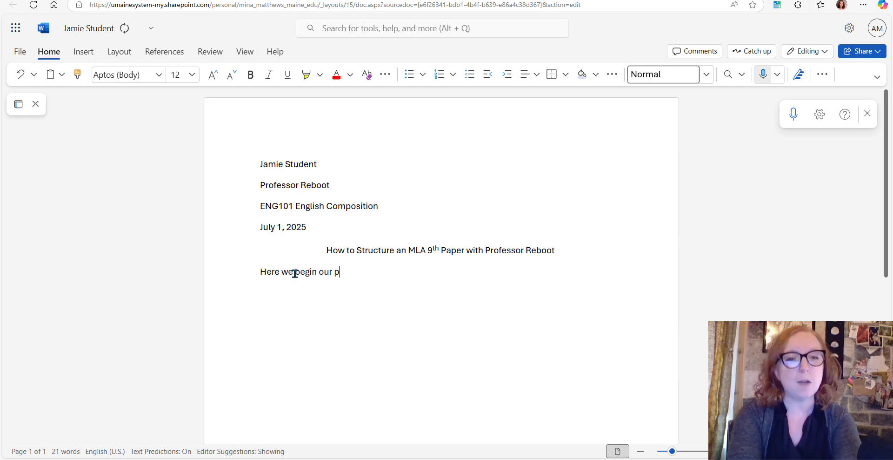
{"action": "type", "text": "aper with our first "}
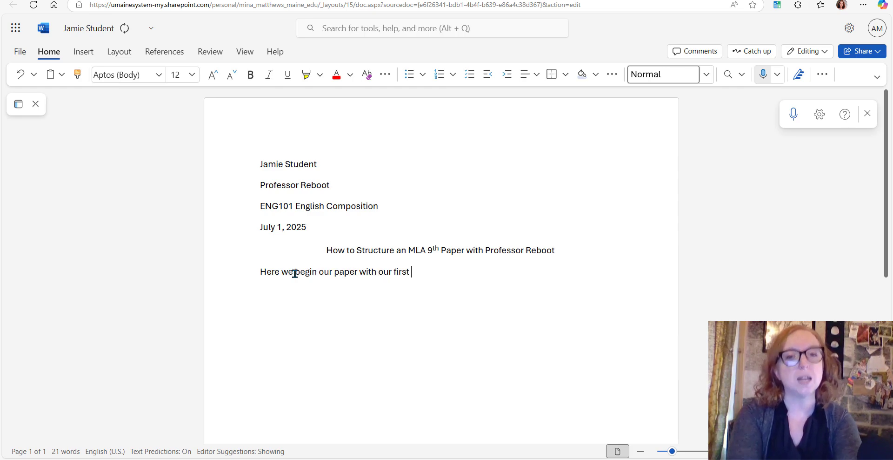
{"action": "type", "text": "paragraph."}
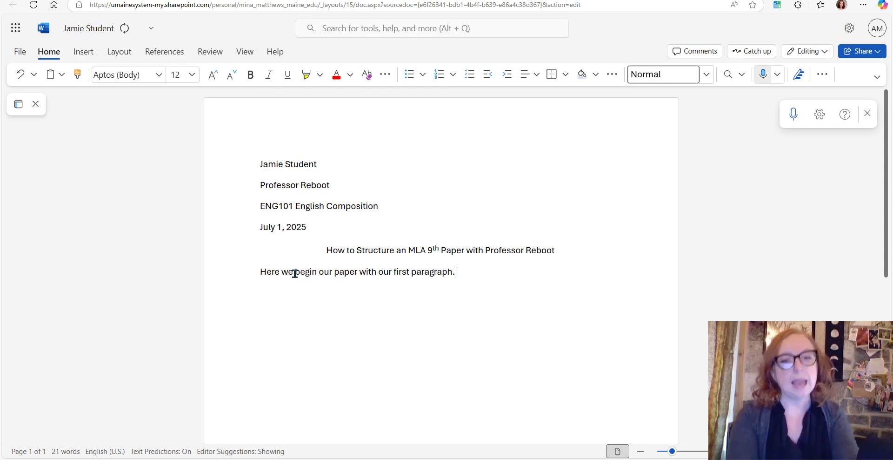
Indent the first line of the body paragraph and extend it with "Lorem ipsum" repeated four times
{"action": "left_click", "coordinate": [254, 273]}
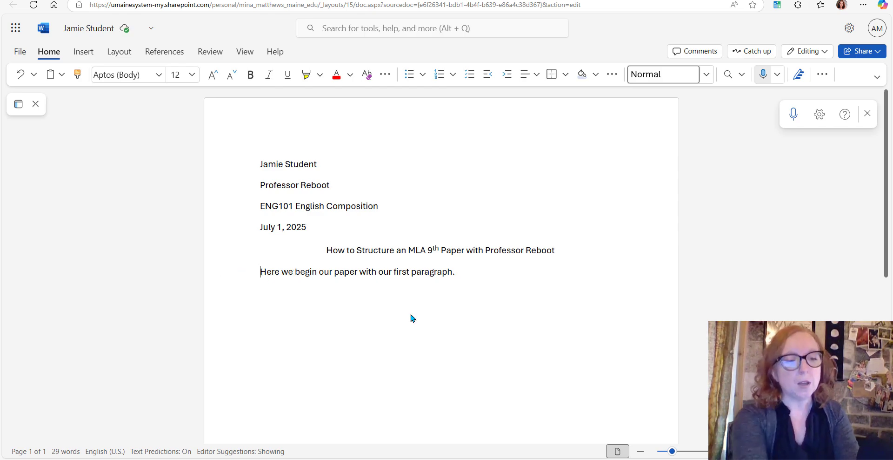
{"action": "key", "text": "Tab"}
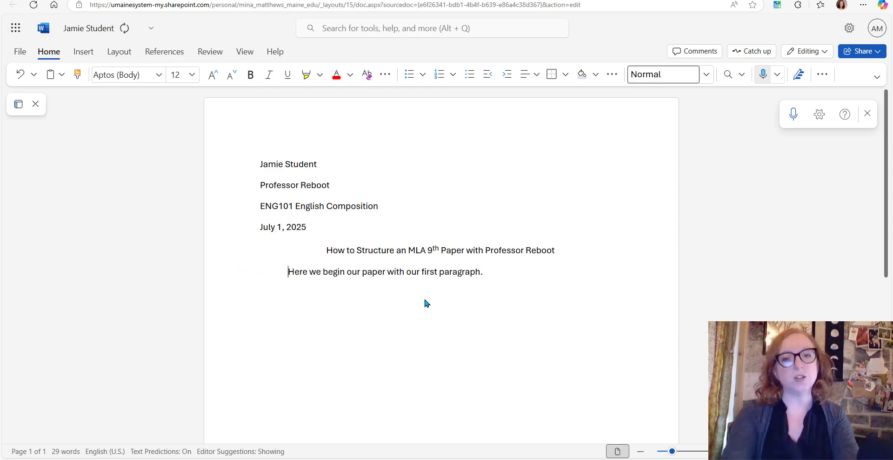
{"action": "left_click", "coordinate": [515, 271]}
{"action": "type", "text": "Lorem ipsum L"}
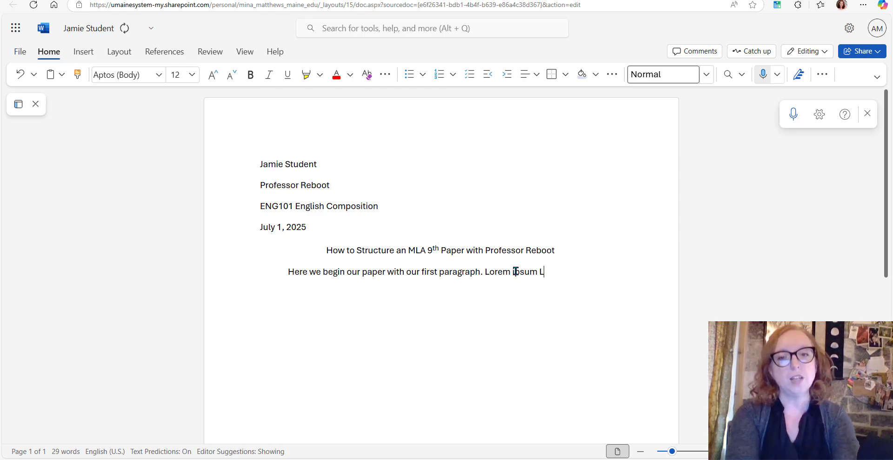
{"action": "type", "text": "orem ipsum L"}
{"action": "key", "text": "Tab"}
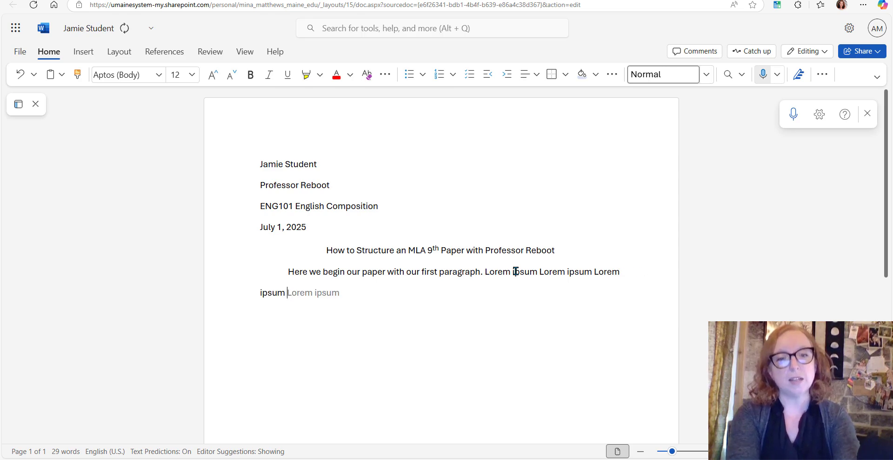
{"action": "key", "text": "Tab"}
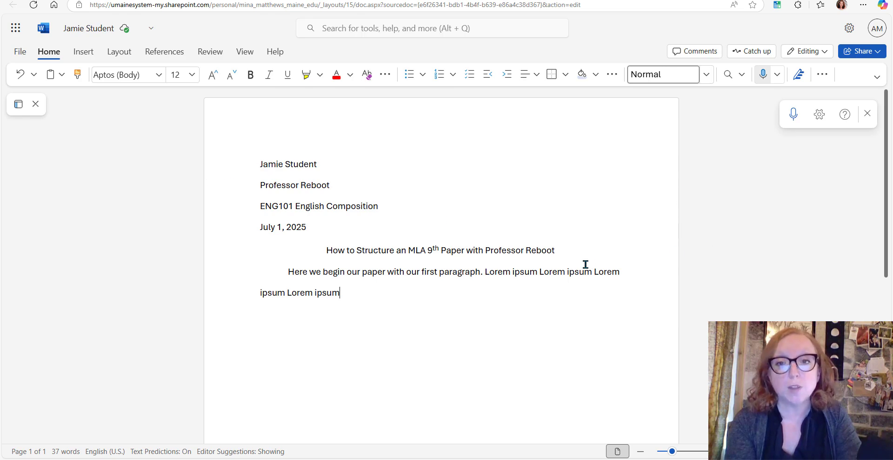
Justify the body paragraph below the title
{"action": "left_click", "coordinate": [527, 74]}
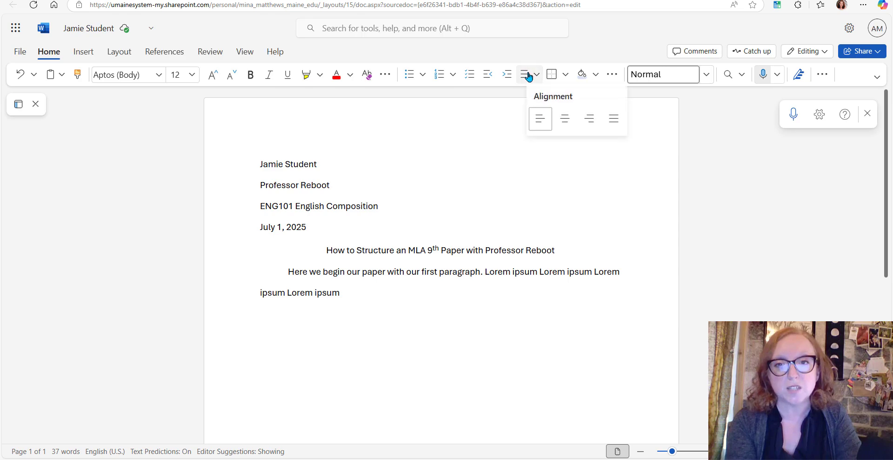
{"action": "left_click", "coordinate": [614, 123]}
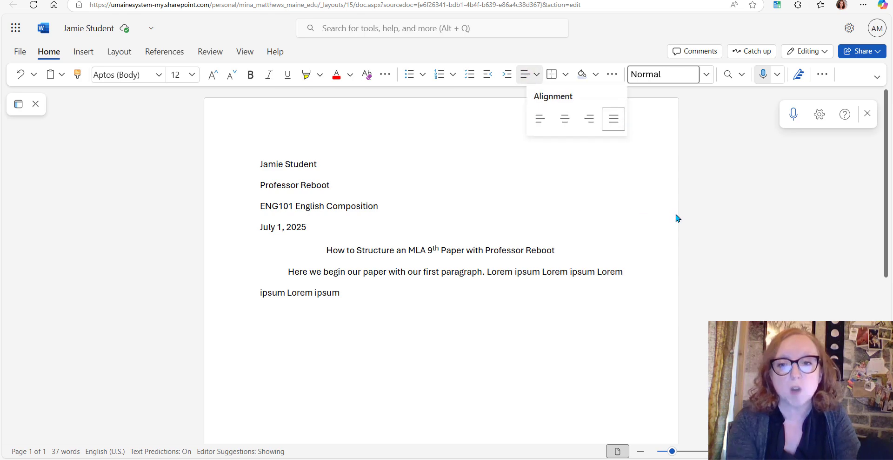
{"action": "left_click", "coordinate": [477, 184]}
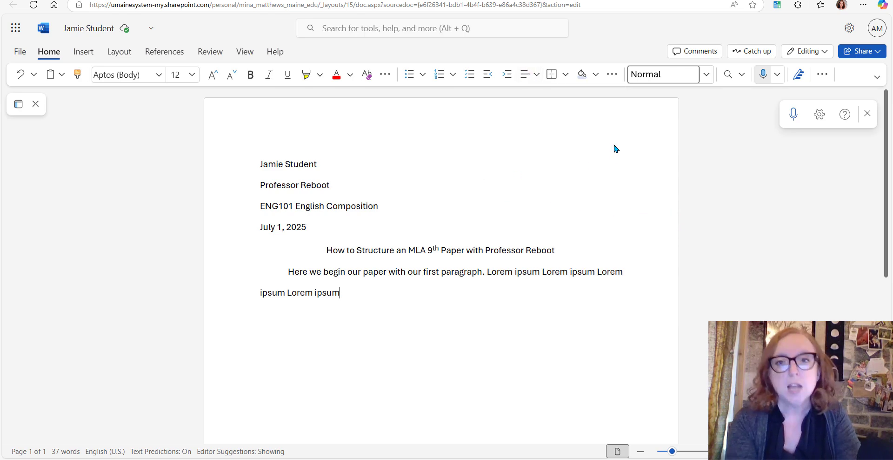
Add a page number to the right side of the header, without a page count
{"action": "left_click", "coordinate": [83, 52]}
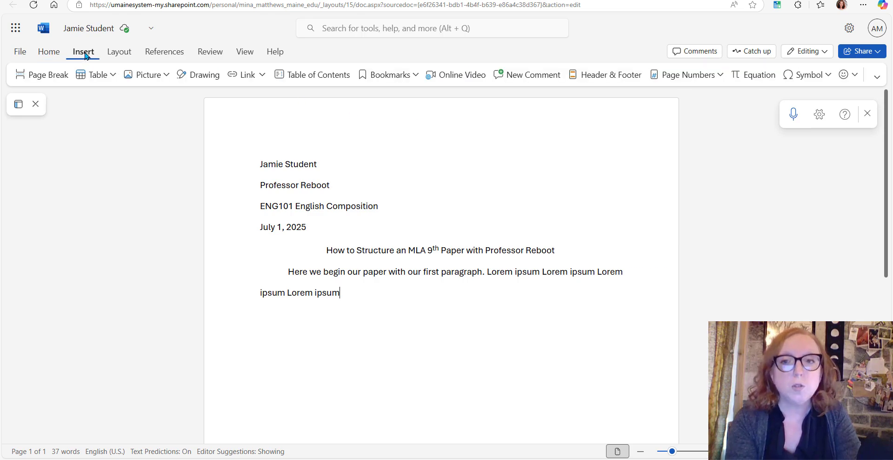
{"action": "left_click", "coordinate": [699, 75]}
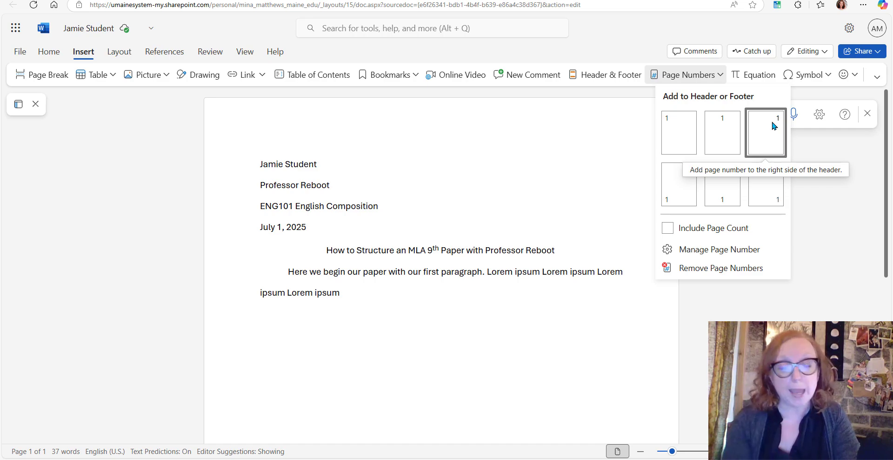
{"action": "left_click", "coordinate": [773, 126]}
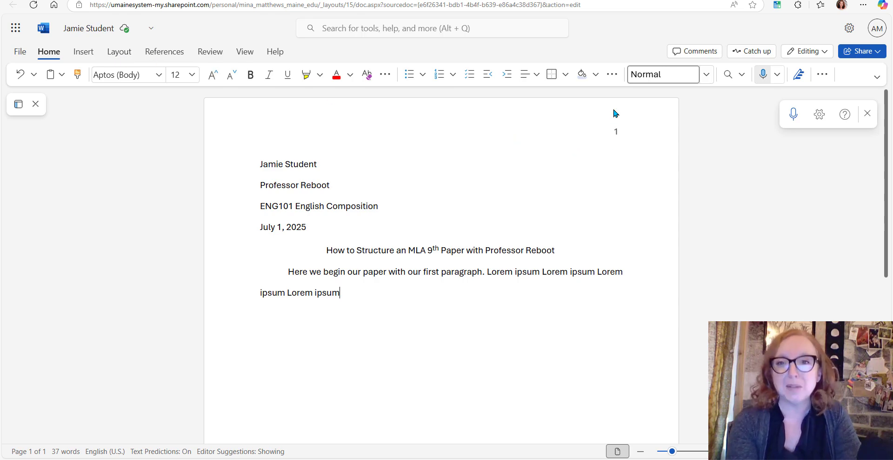
Add the student's last name before the page number in the header and return to the body text
{"action": "double_click", "coordinate": [611, 134]}
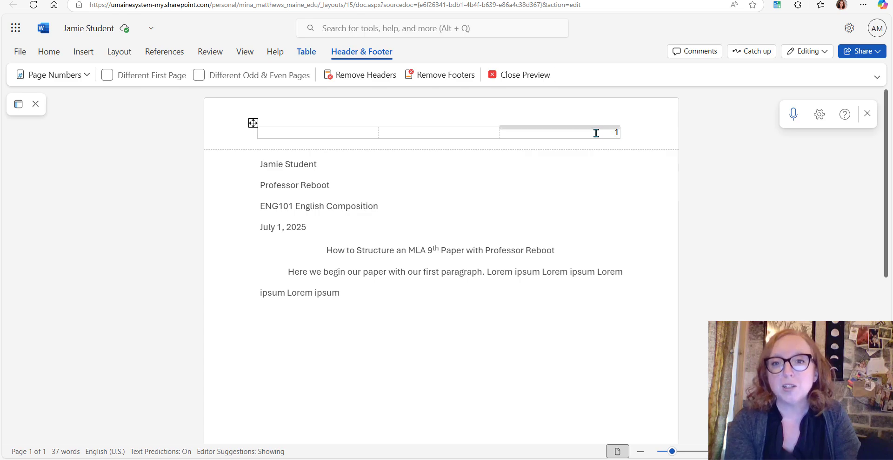
{"action": "left_click", "coordinate": [596, 133]}
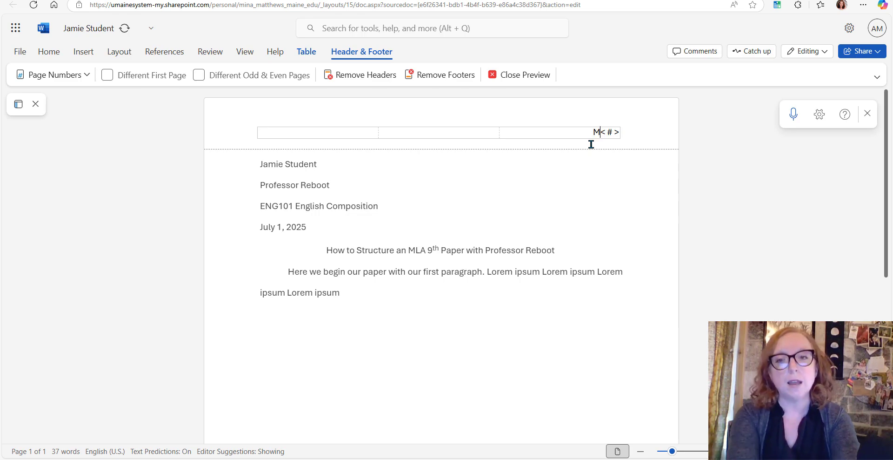
{"action": "type", "text": "tudent"}
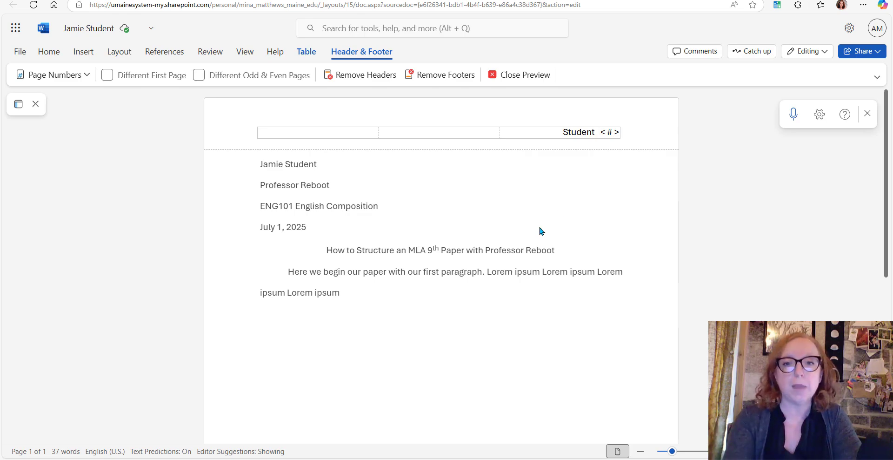
{"action": "double_click", "coordinate": [593, 275]}
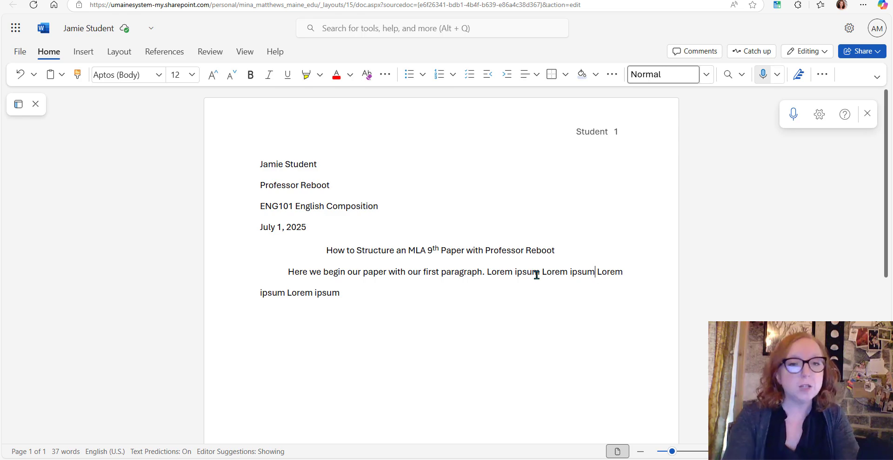
Insert a page break at the end of the body paragraph and check the header on both pages
{"action": "left_click", "coordinate": [412, 295]}
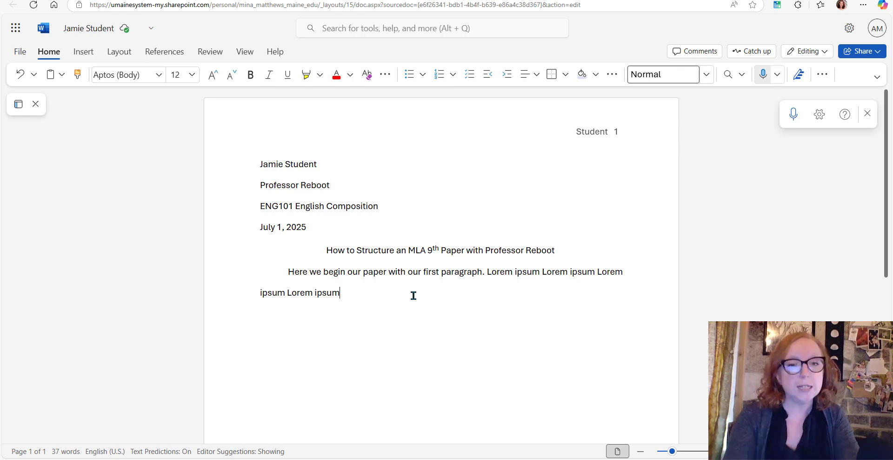
{"action": "left_click", "coordinate": [84, 52]}
{"action": "left_click", "coordinate": [46, 75]}
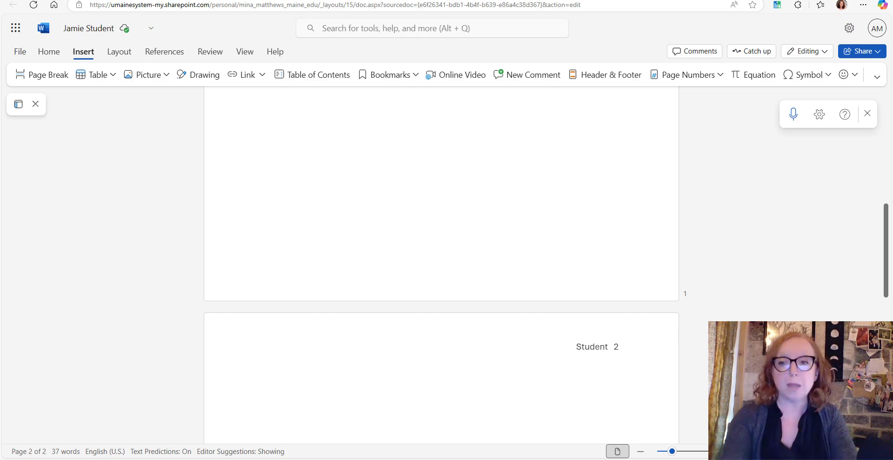
{"action": "left_click_drag", "start_coordinate": [888, 277], "coordinate": [888, 144]}
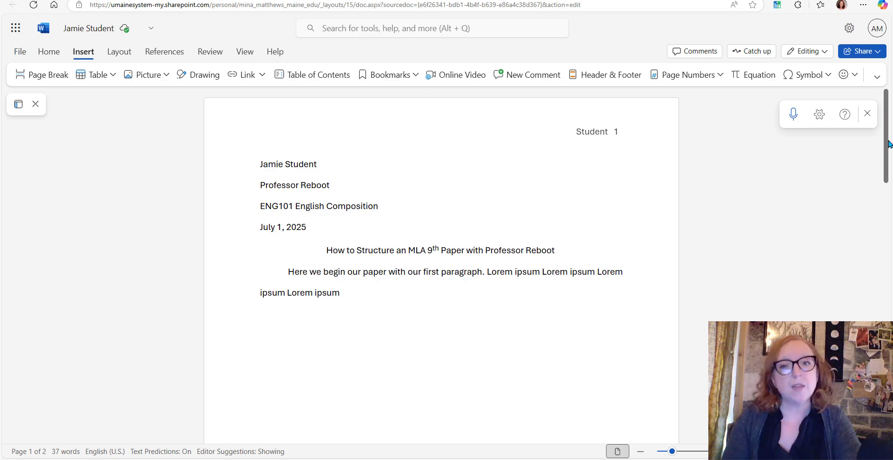
{"action": "left_click_drag", "start_coordinate": [888, 144], "coordinate": [884, 293]}
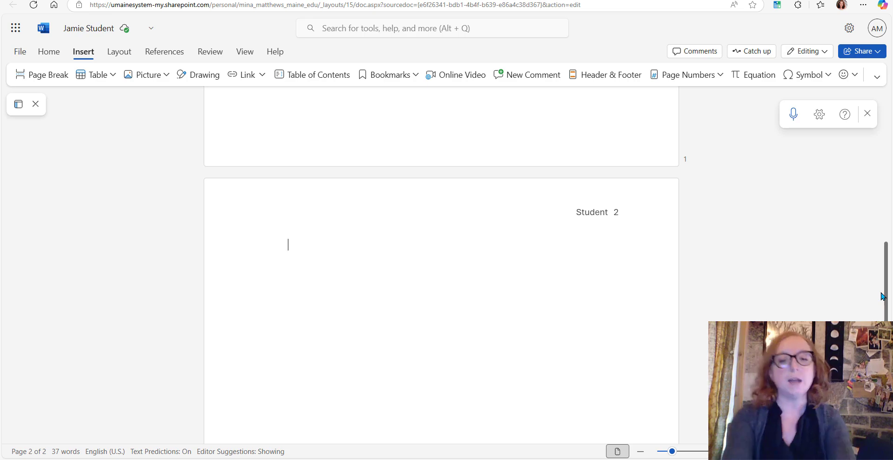
Enter the heading "Works Cited" on the second page with "First entry" on the line below it
{"action": "type", "text": "Work"}
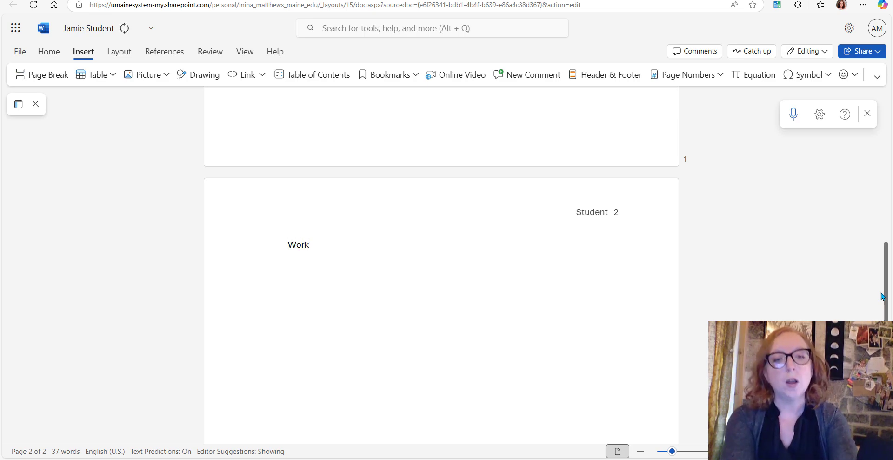
{"action": "type", "text": "s Cited"}
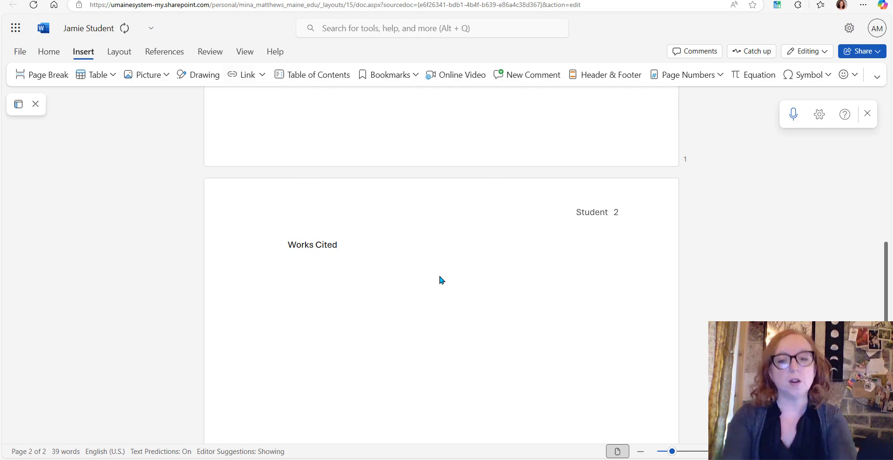
{"action": "key", "text": "Return"}
{"action": "type", "text": "First entry"}
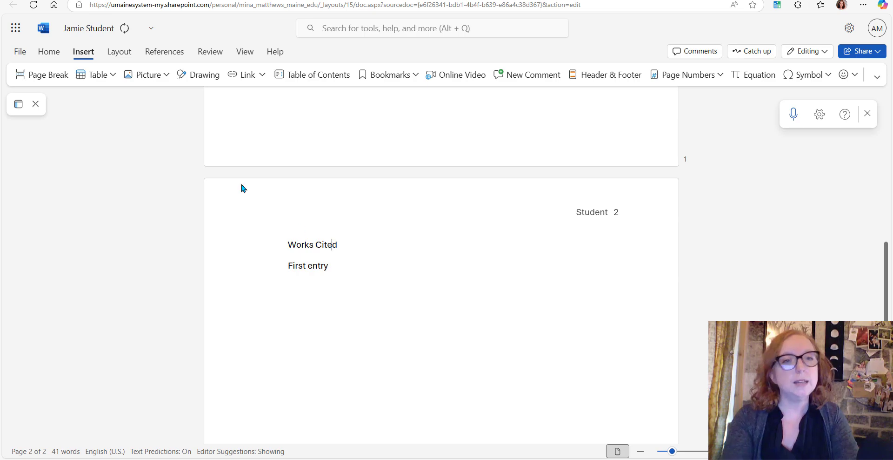
Center the "Works Cited" heading and place the cursor at the end of the "First entry" line
{"action": "left_click", "coordinate": [48, 53]}
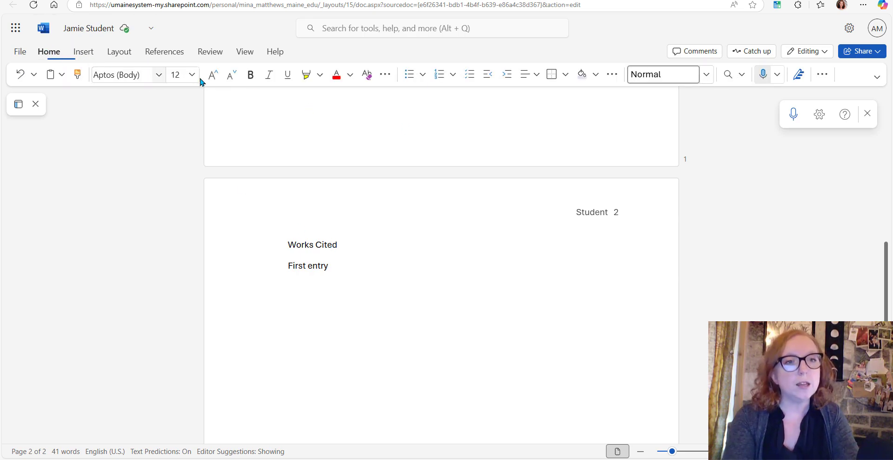
{"action": "left_click", "coordinate": [535, 74]}
{"action": "left_click", "coordinate": [564, 120]}
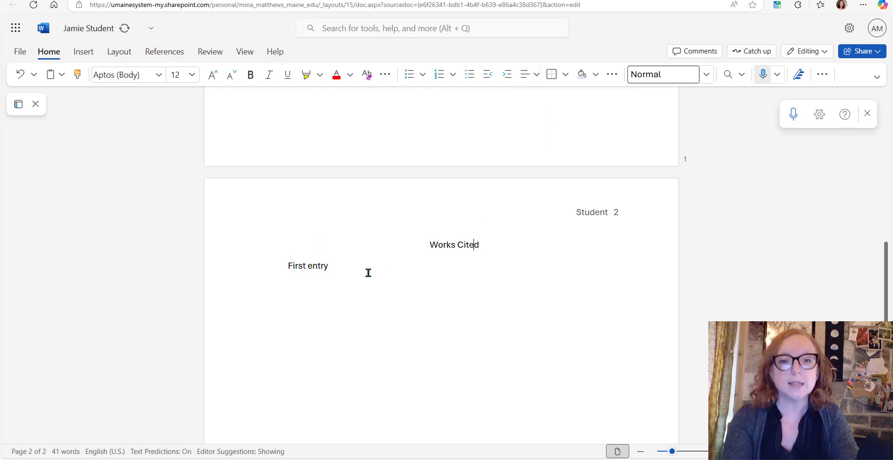
{"action": "left_click", "coordinate": [336, 266]}
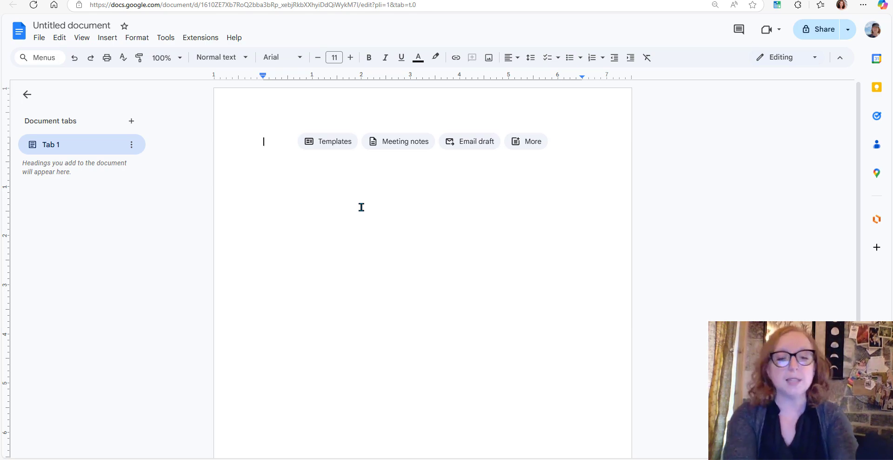
Enter the student's full name on the first line of the blank document
{"action": "type", "text": "Terry "}
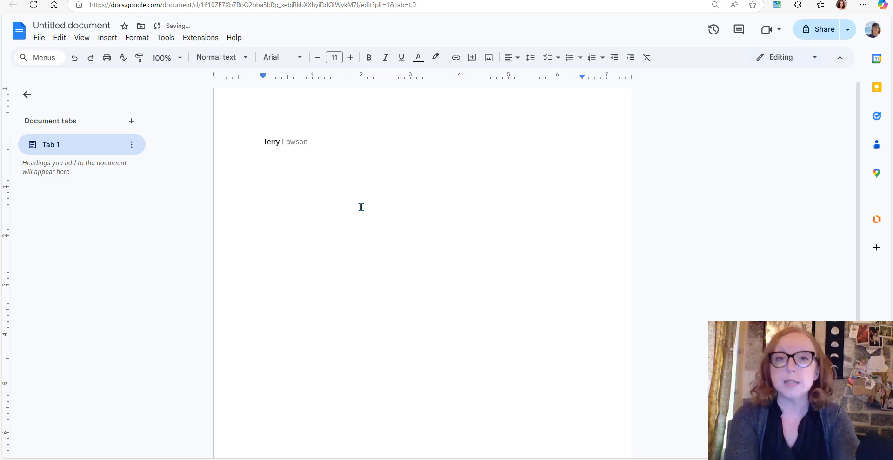
{"action": "type", "text": "Student"}
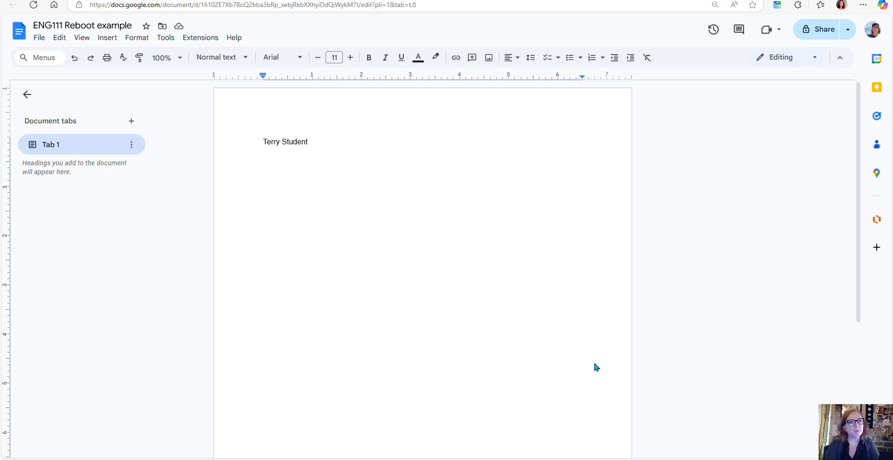
Set the line spacing of the student's name line to 1.15
{"action": "left_click", "coordinate": [138, 39]}
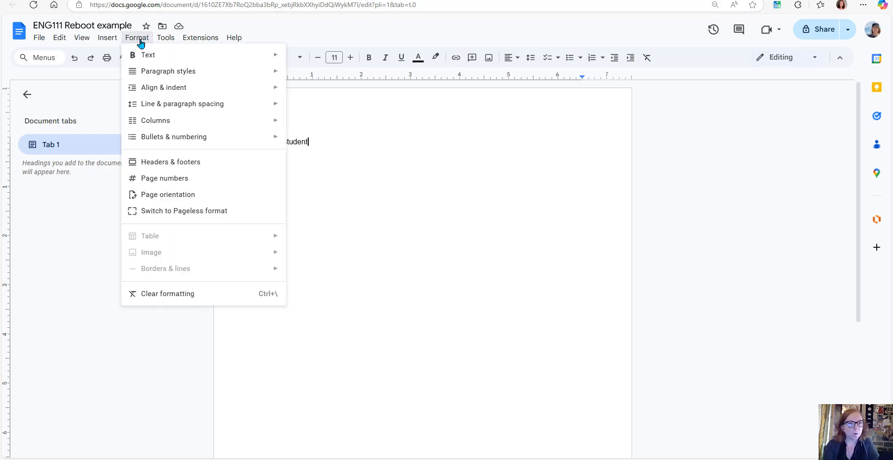
{"action": "mouse_move", "coordinate": [150, 112]}
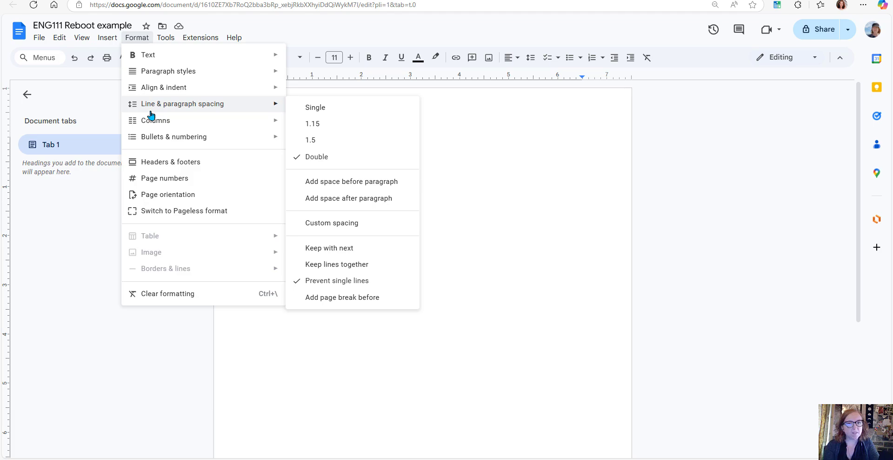
{"action": "left_click", "coordinate": [327, 127]}
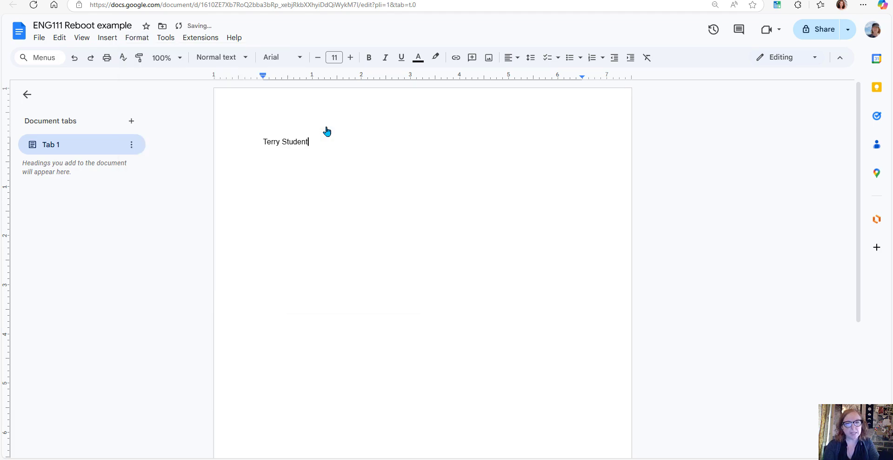
Set the line spacing of the student's name line to double
{"action": "left_click", "coordinate": [132, 39]}
{"action": "mouse_move", "coordinate": [180, 103]}
{"action": "left_click", "coordinate": [337, 156]}
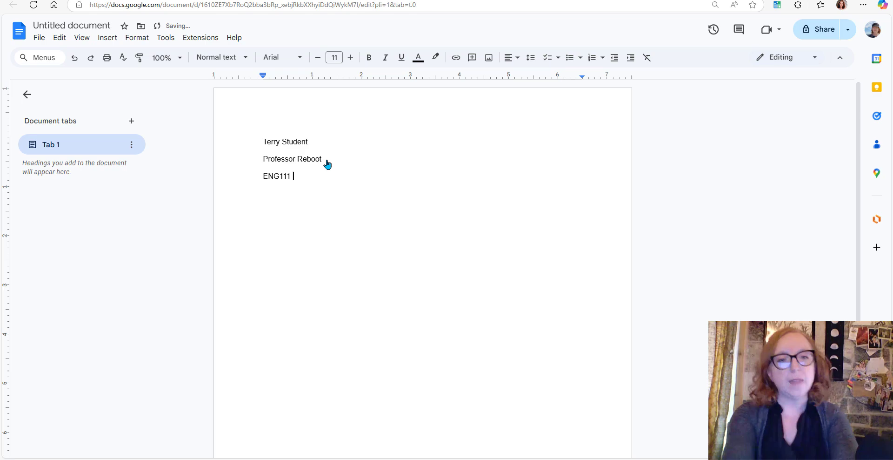
Enter the course line "ENG111 English Information Literacy" in the paper heading, with the date "July 1, 2025" on the line below
{"action": "type", "text": "Eng"}
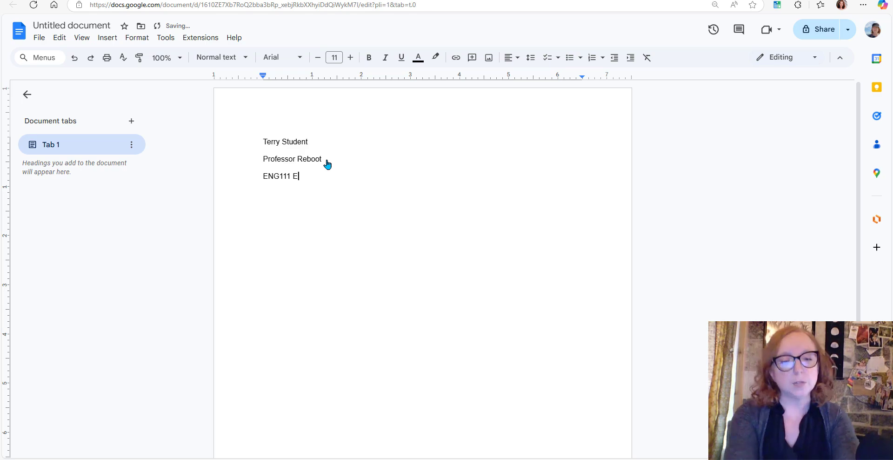
{"action": "type", "text": "lish Infor"}
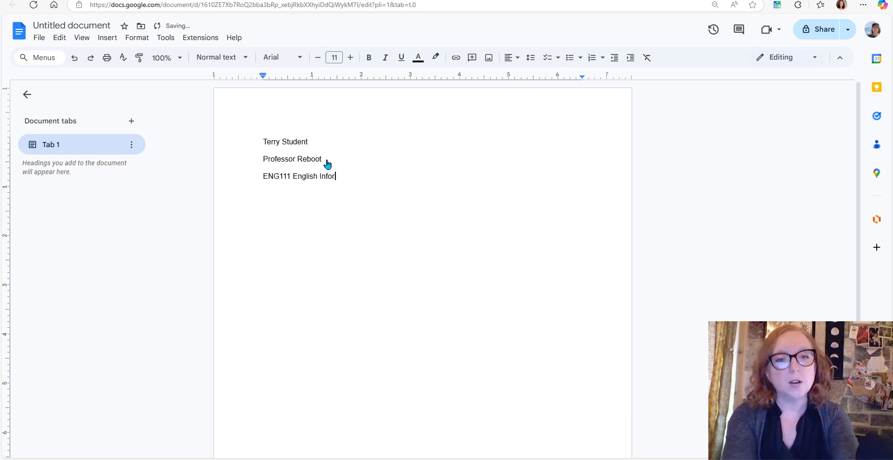
{"action": "type", "text": "mation Literacy"}
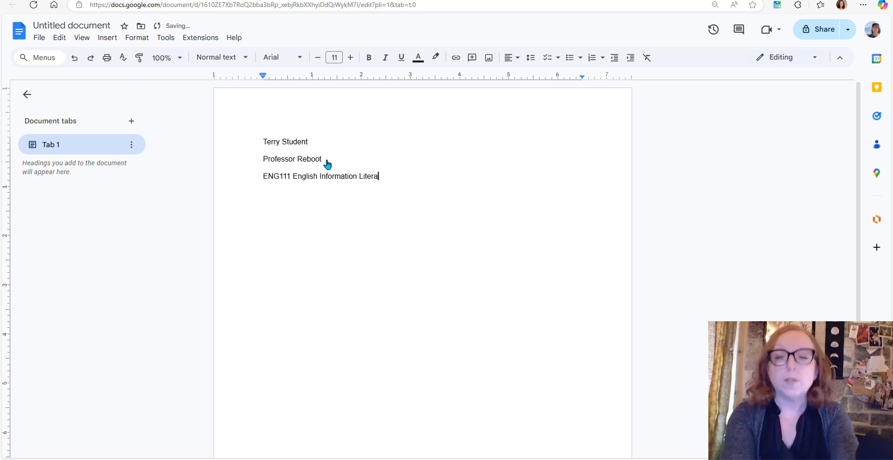
{"action": "key", "text": "Return"}
{"action": "type", "text": "J"}
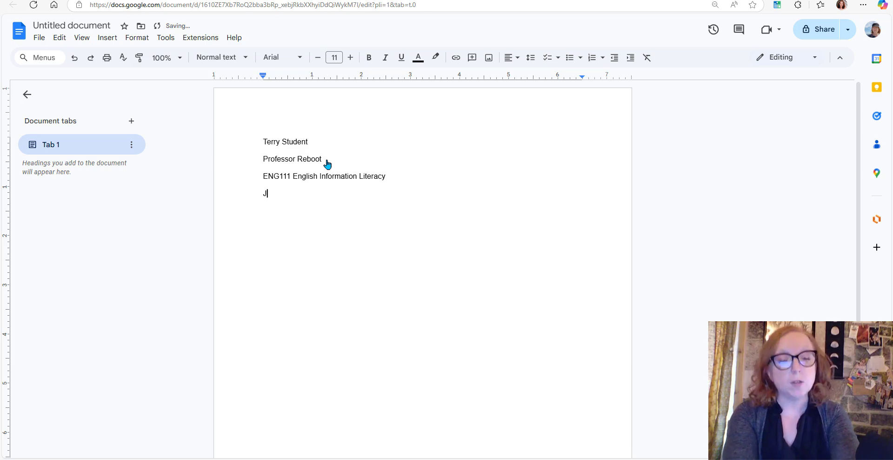
{"action": "type", "text": "uly 1, 2025"}
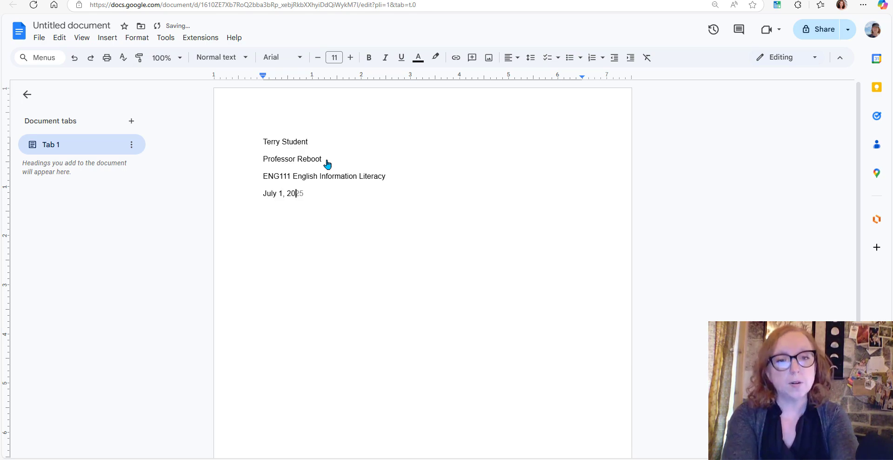
Add the title "How to Structure MLA 9th Papers in Google Drive" below the date, followed by "The first paragraph" on a new line
{"action": "key", "text": "Return"}
{"action": "type", "text": "How to Structure MLA 9th Pap"}
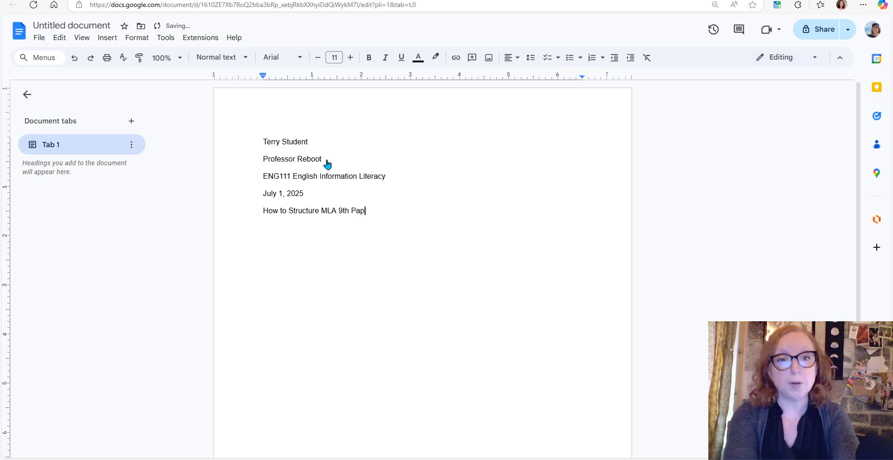
{"action": "type", "text": "ers in Google Drive"}
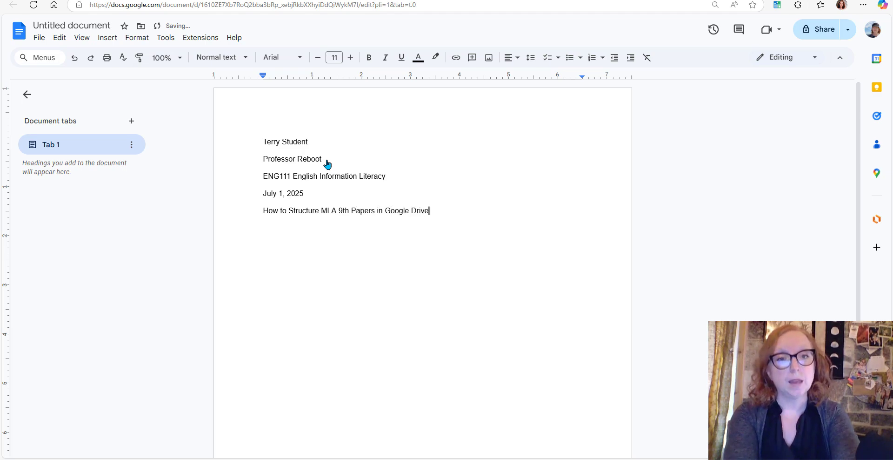
{"action": "key", "text": "Return"}
{"action": "type", "text": "The first paragraph"}
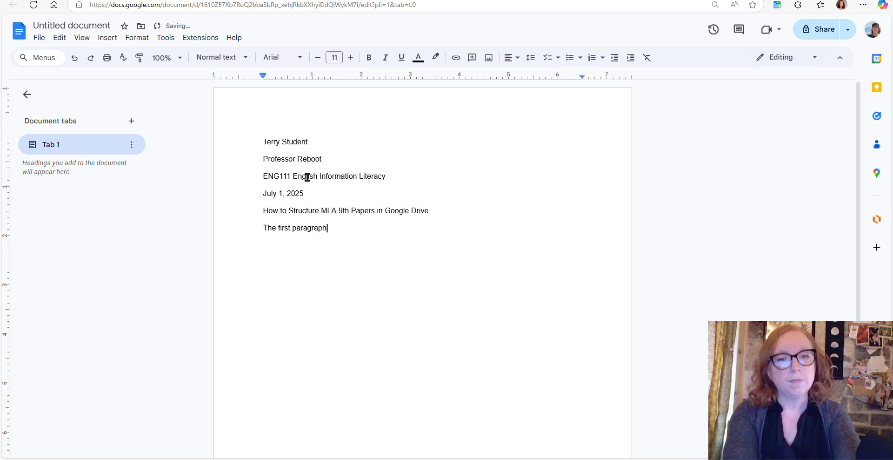
Center the paper's title and increase the indent of the "The first paragraph" line by one level
{"action": "left_click", "coordinate": [296, 211]}
{"action": "left_click", "coordinate": [512, 57]}
{"action": "left_click", "coordinate": [527, 80]}
{"action": "left_click_drag", "start_coordinate": [256, 227], "coordinate": [278, 228]}
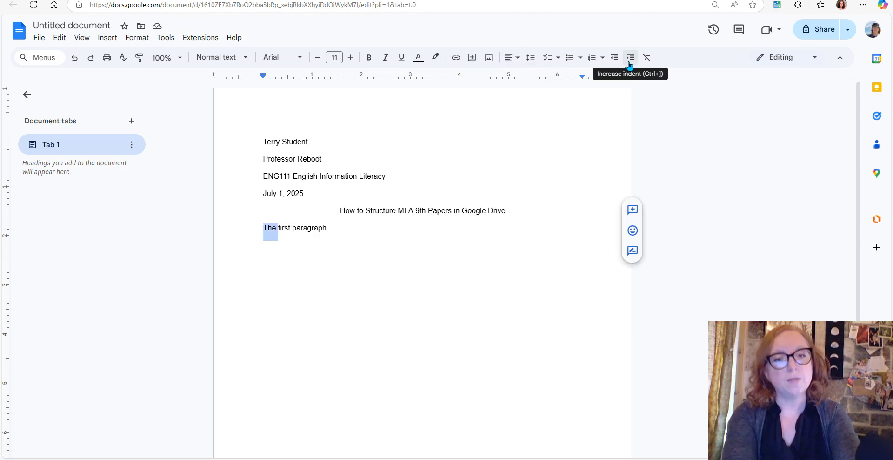
{"action": "left_click", "coordinate": [629, 64]}
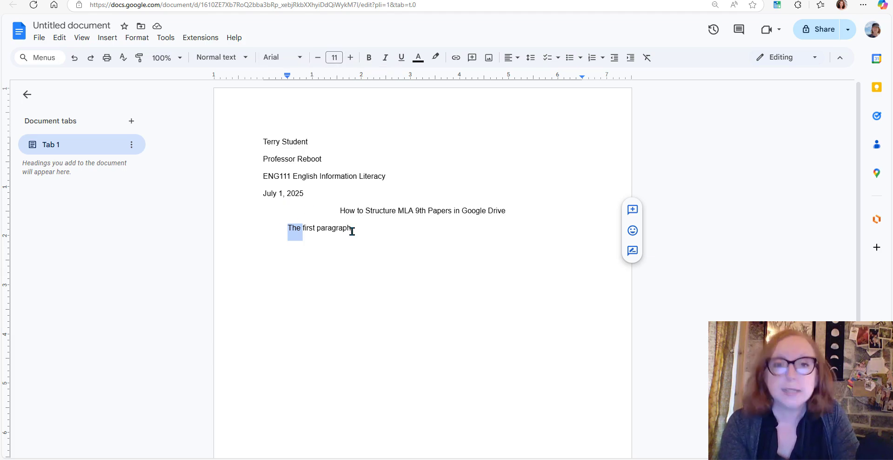
Add page numbers to the header, starting at 1 and shown on the first page, and place the cursor before the number
{"action": "left_click", "coordinate": [539, 103]}
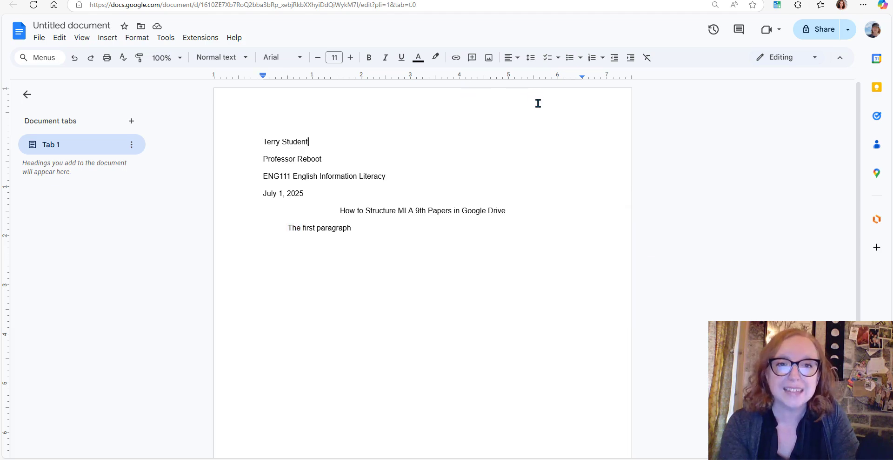
{"action": "double_click", "coordinate": [539, 103]}
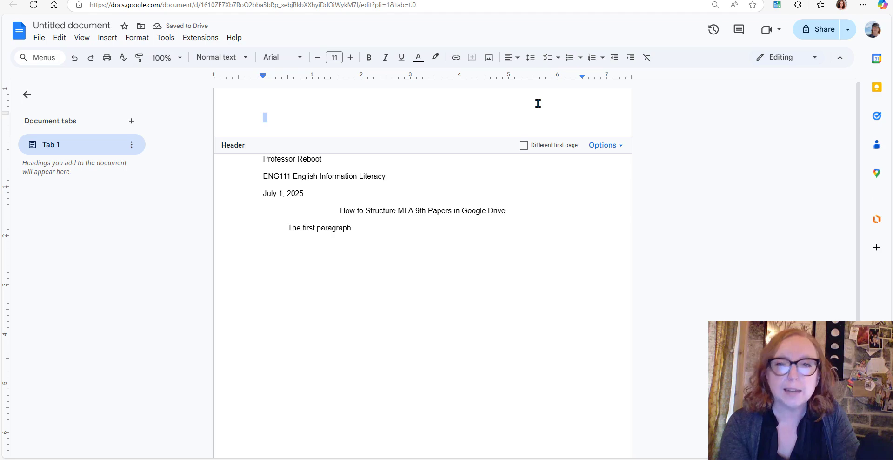
{"action": "left_click", "coordinate": [114, 38]}
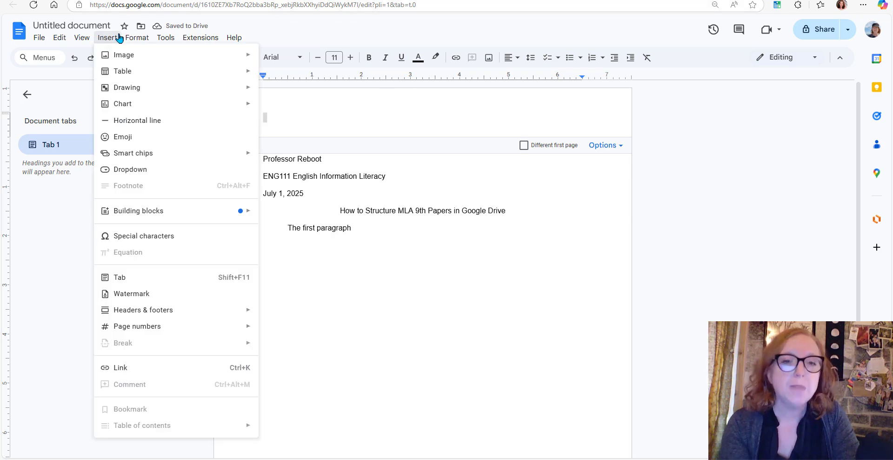
{"action": "mouse_move", "coordinate": [132, 77]}
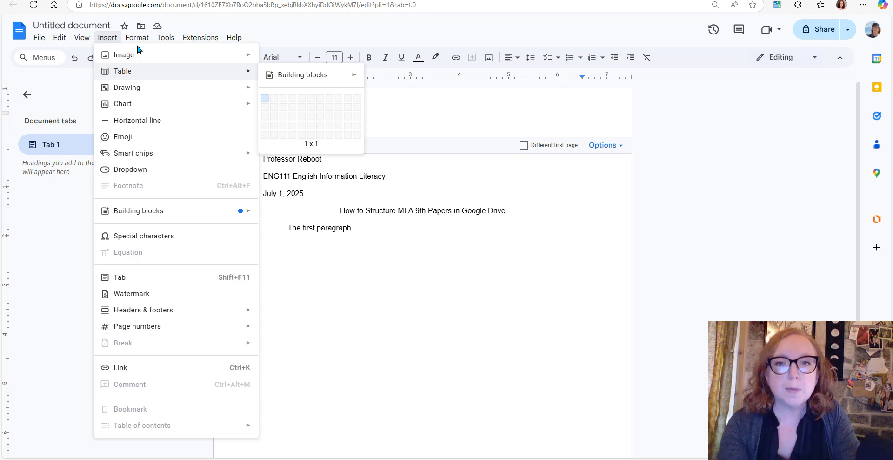
{"action": "mouse_move", "coordinate": [139, 40]}
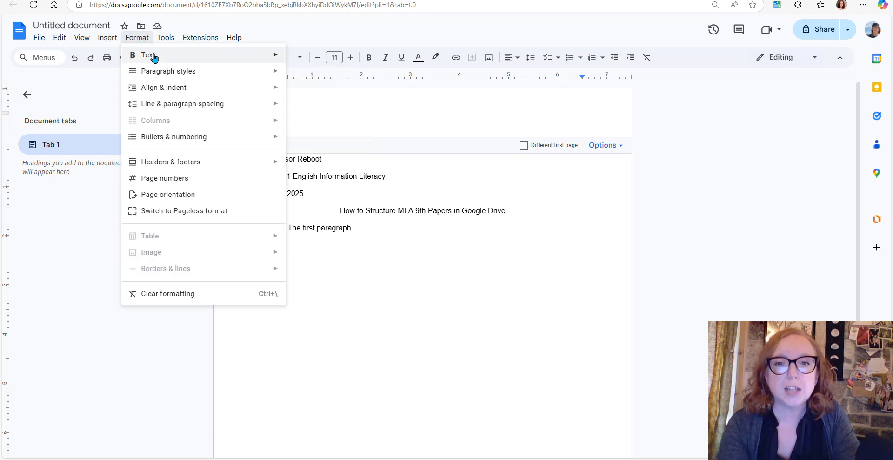
{"action": "mouse_move", "coordinate": [155, 57]}
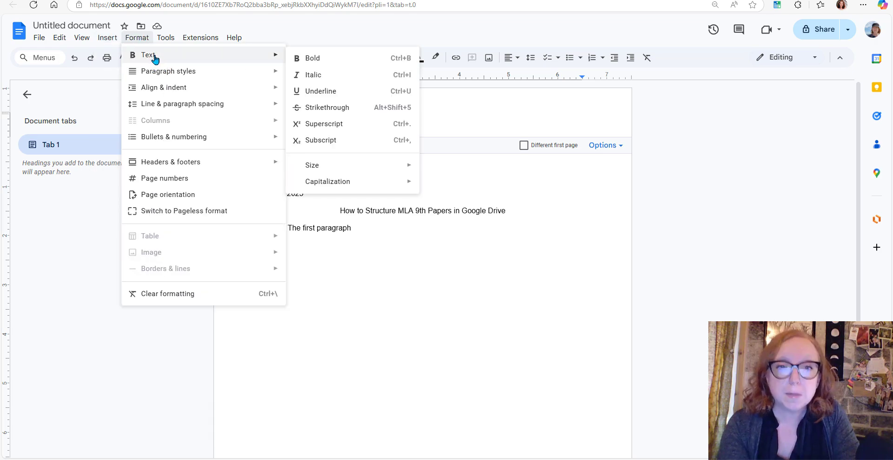
{"action": "left_click", "coordinate": [157, 178]}
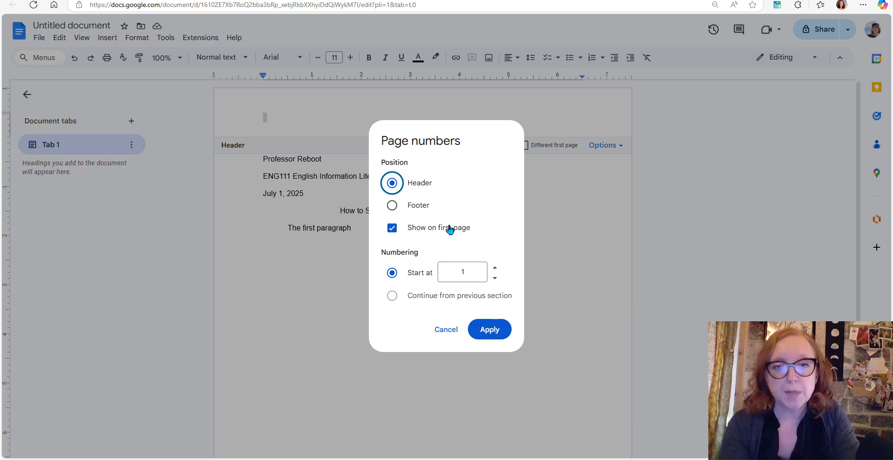
{"action": "left_click", "coordinate": [489, 330]}
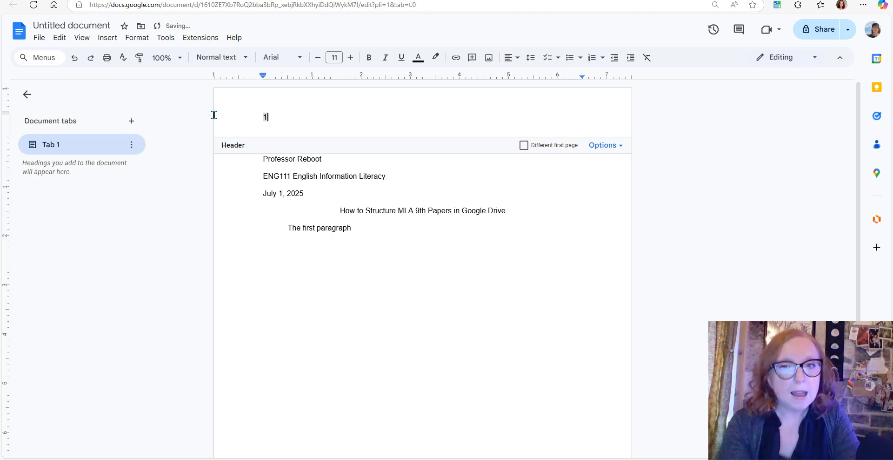
{"action": "left_click", "coordinate": [261, 117]}
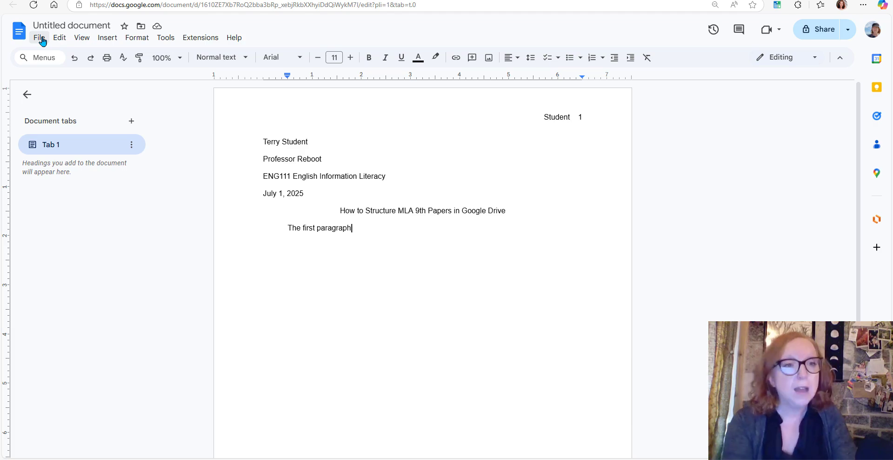
Rename the document "ENG111 Reboot example"
{"action": "left_click", "coordinate": [74, 24]}
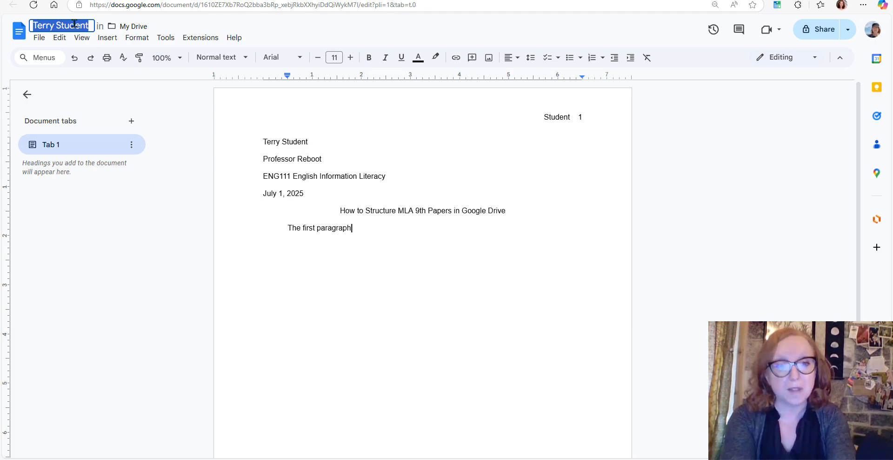
{"action": "type", "text": "ENG111"}
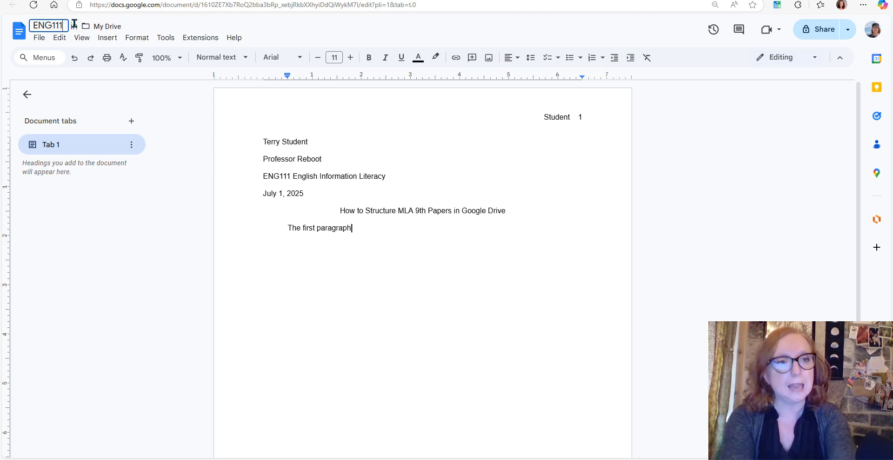
{"action": "type", "text": " Reboot example"}
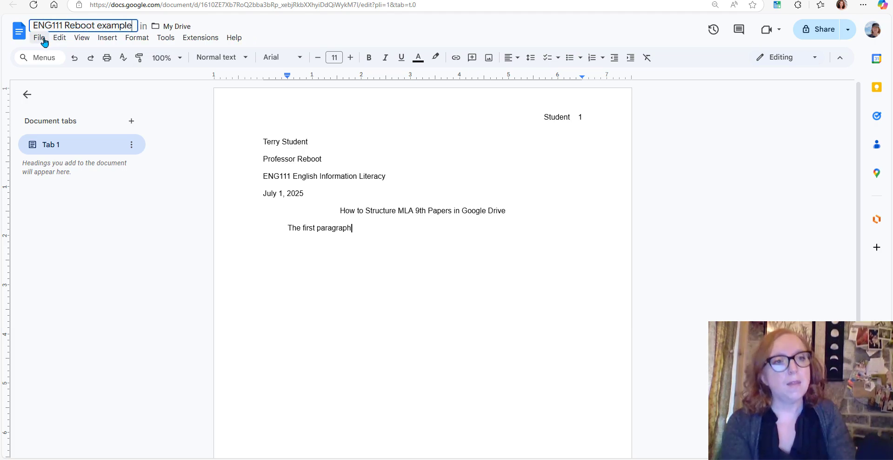
Review the file formats available for downloading the document, and return to the page without downloading
{"action": "left_click", "coordinate": [41, 39]}
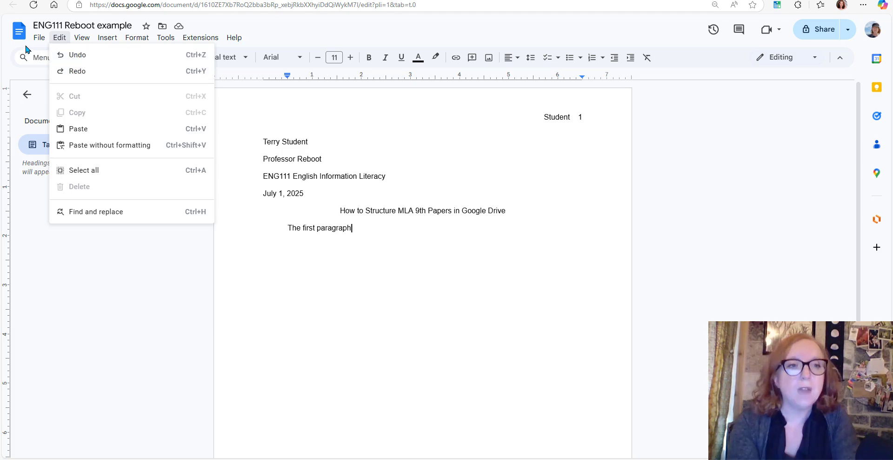
{"action": "mouse_move", "coordinate": [110, 148]}
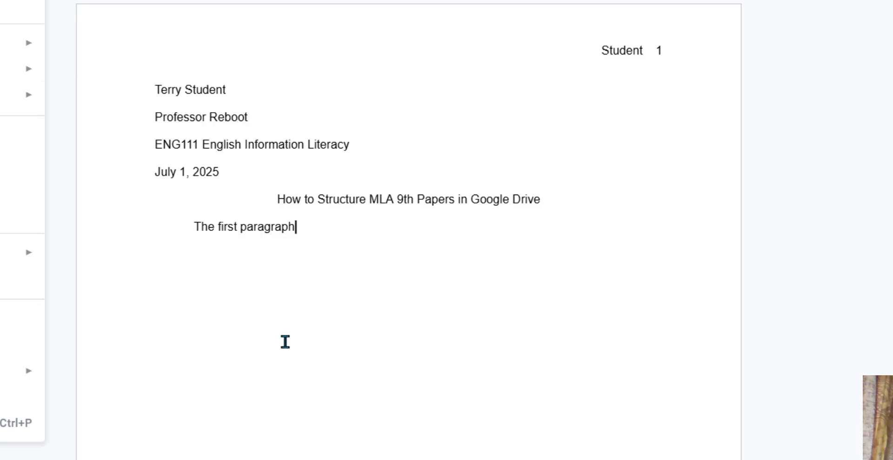
{"action": "mouse_move", "coordinate": [14, 95]}
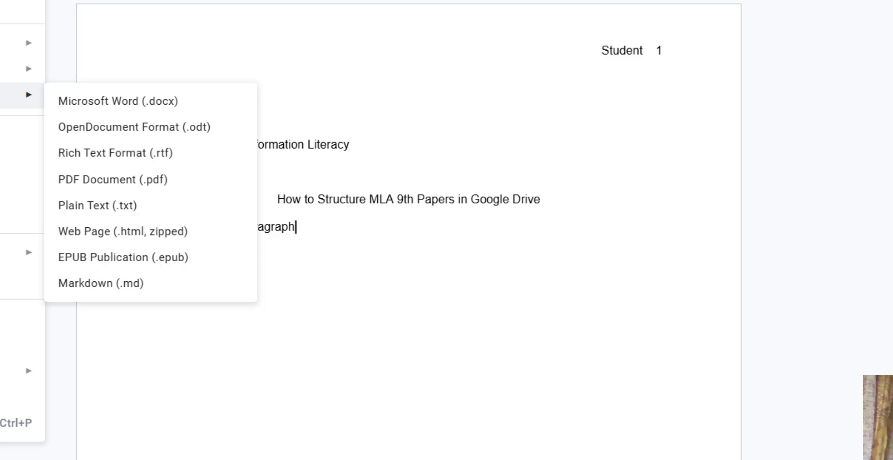
{"action": "left_click", "coordinate": [344, 251]}
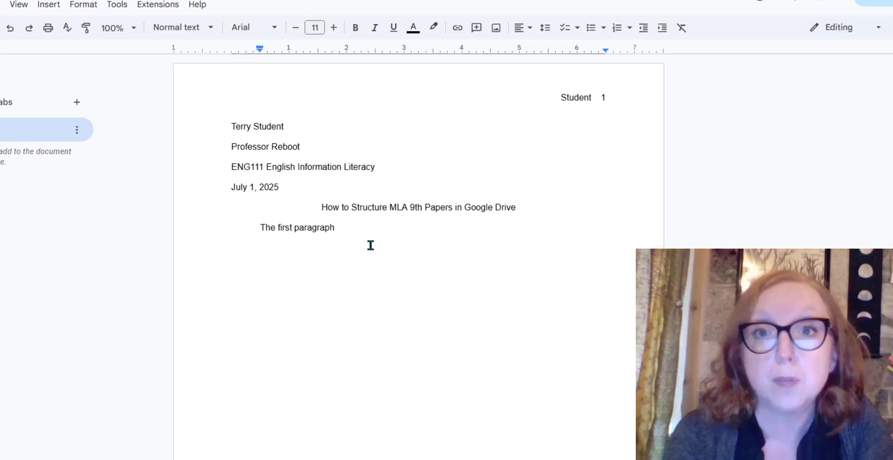